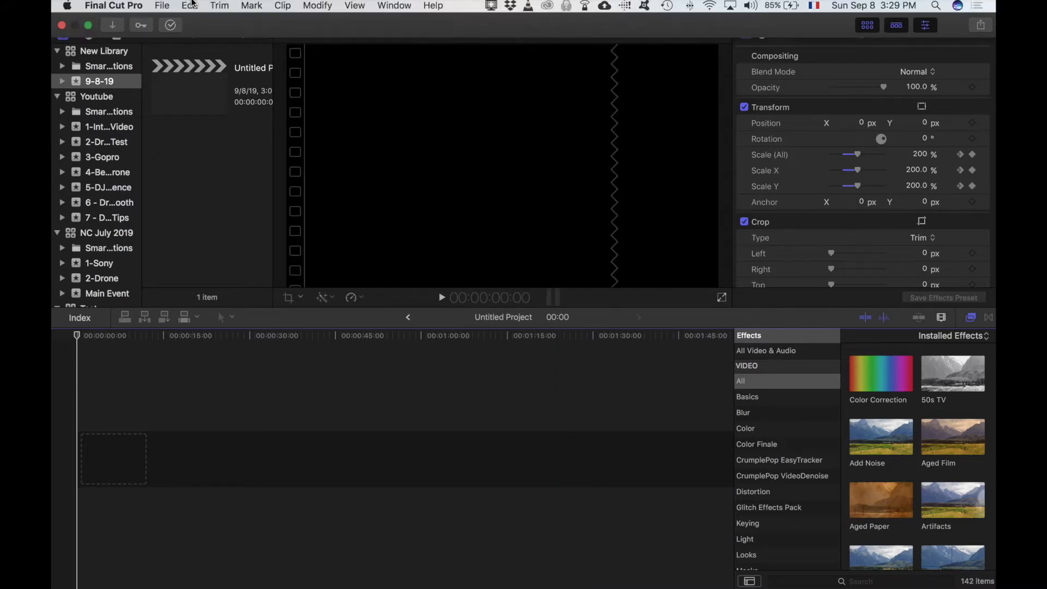
- Create a new library via File > New > Library and save it as 'Test Youtube' in Movies
click(169, 8)
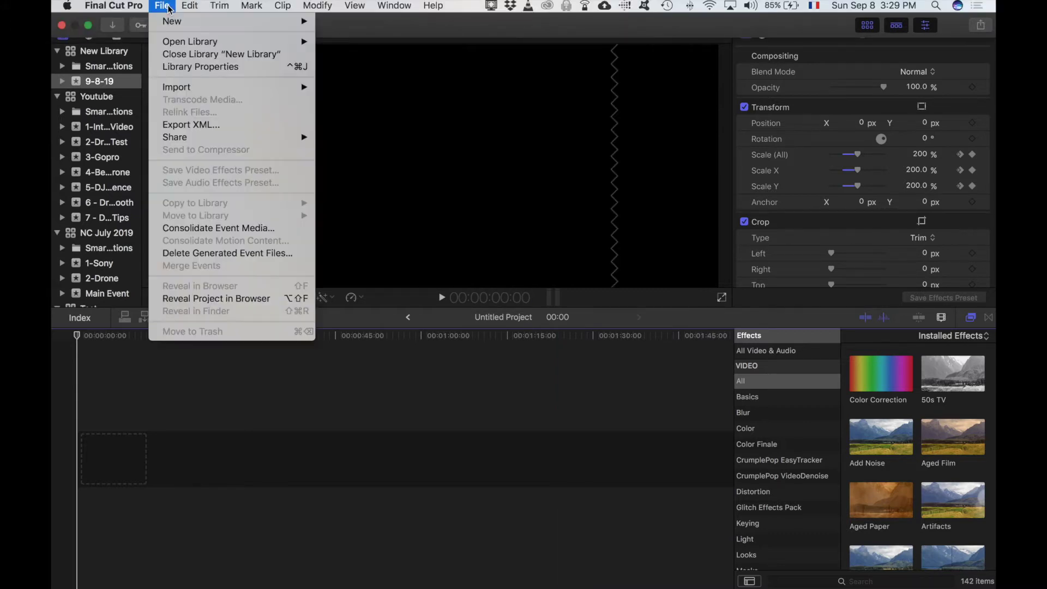
mouse_move(170, 28)
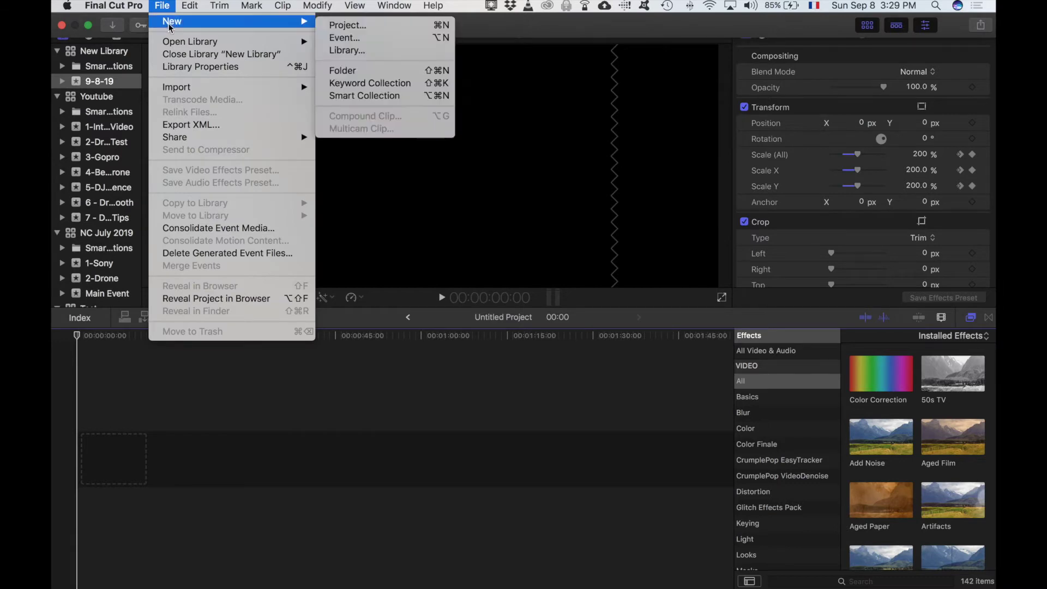
click(388, 52)
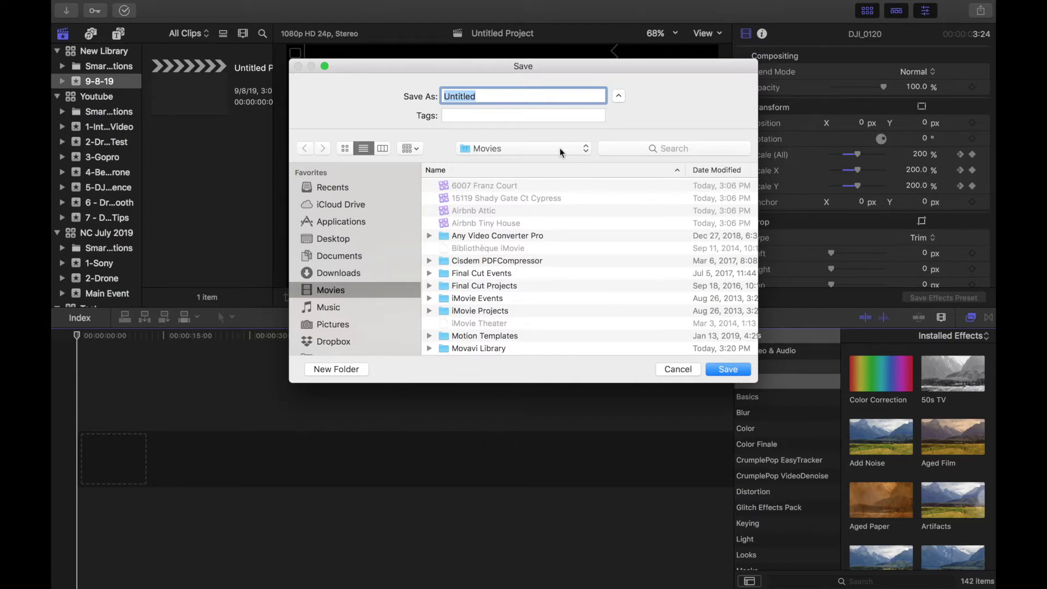
text(Test Youtube)
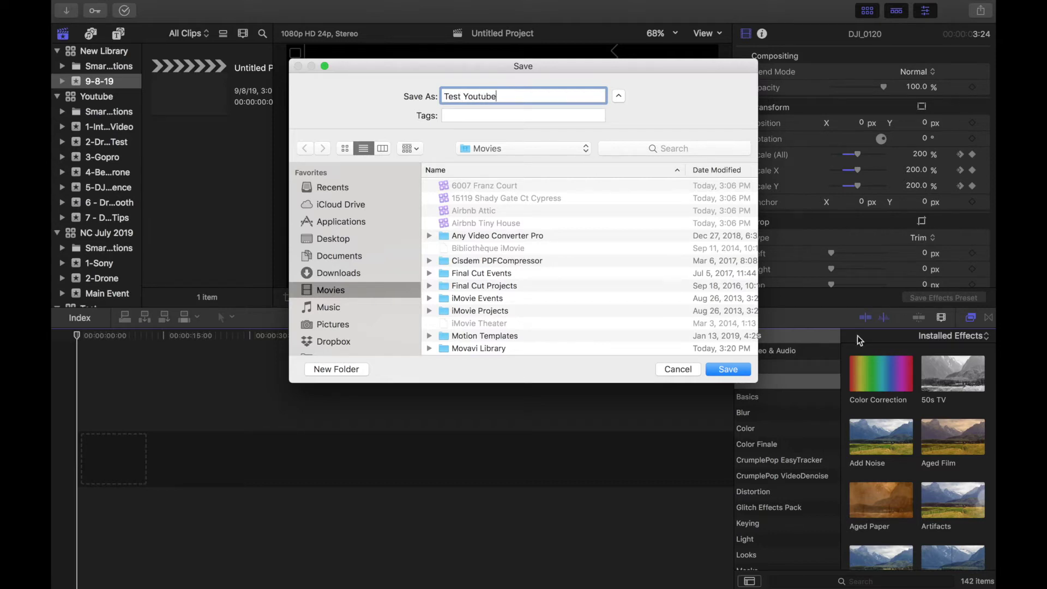
key(Return)
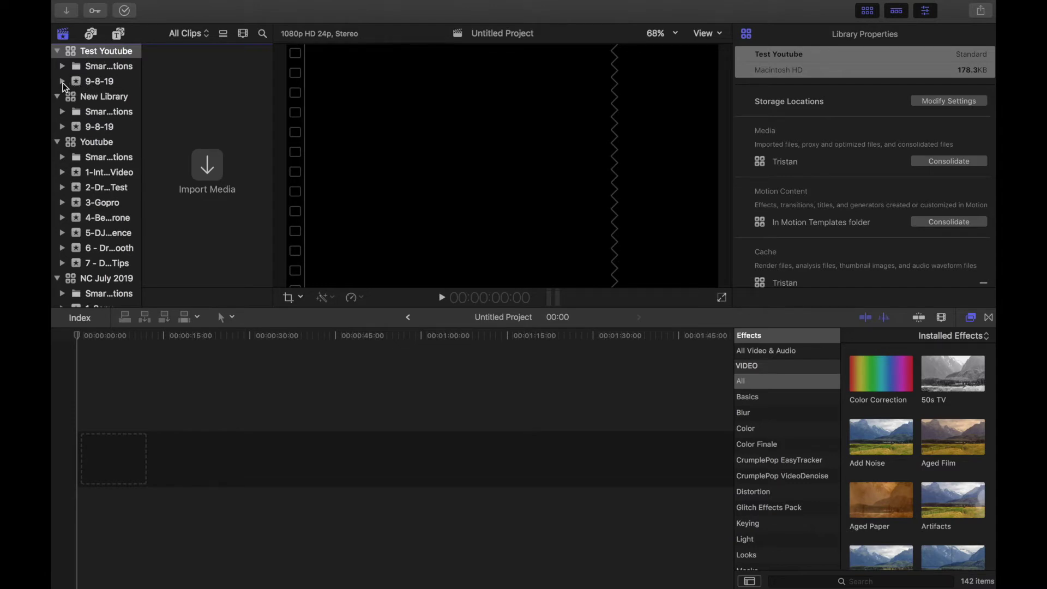
click(104, 82)
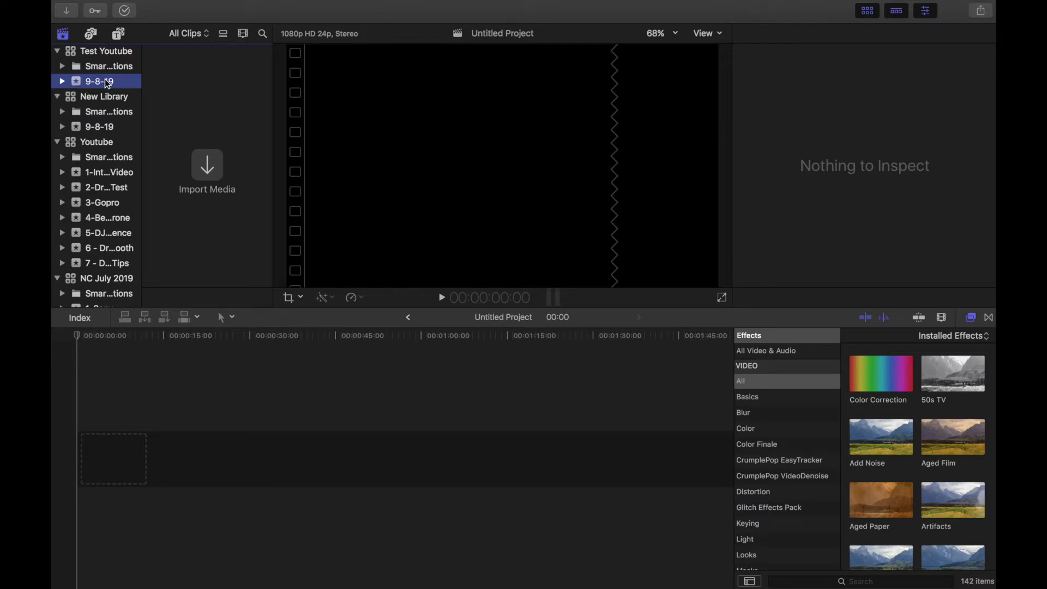
click(112, 56)
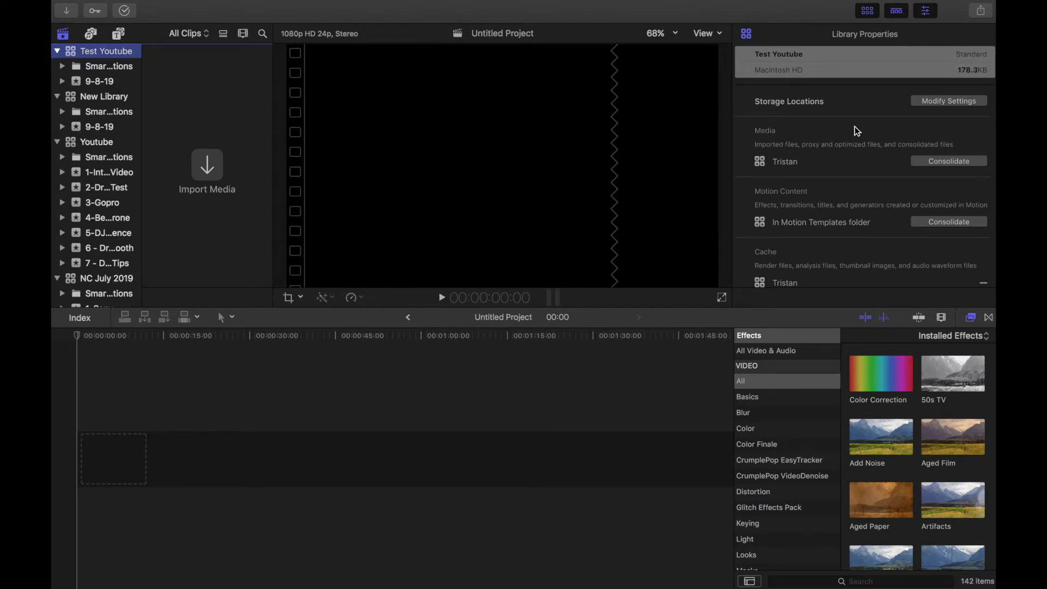
scroll(838, 160, down, 5)
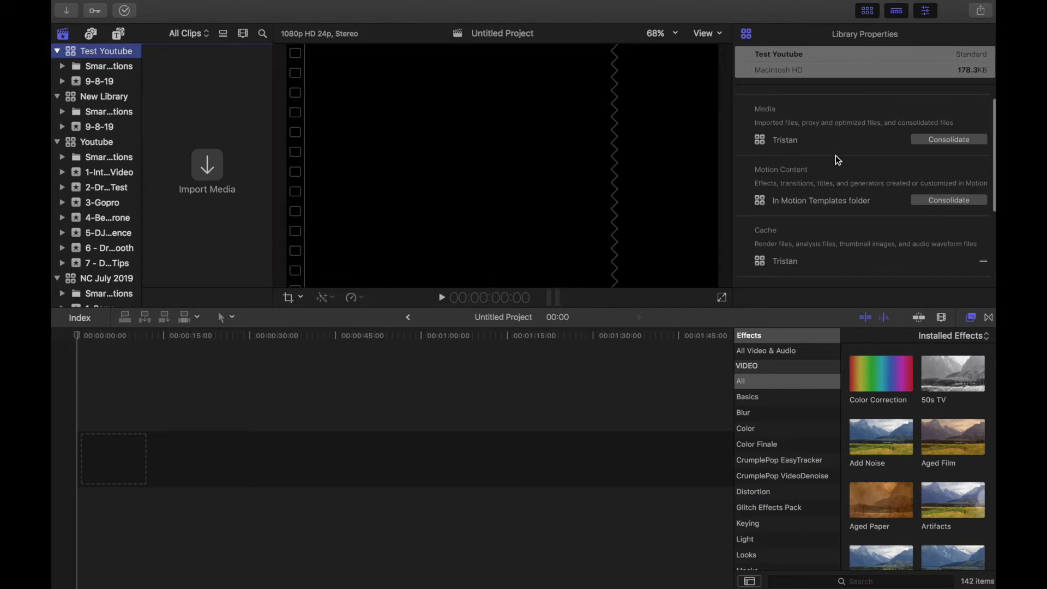
scroll(836, 159, up, 5)
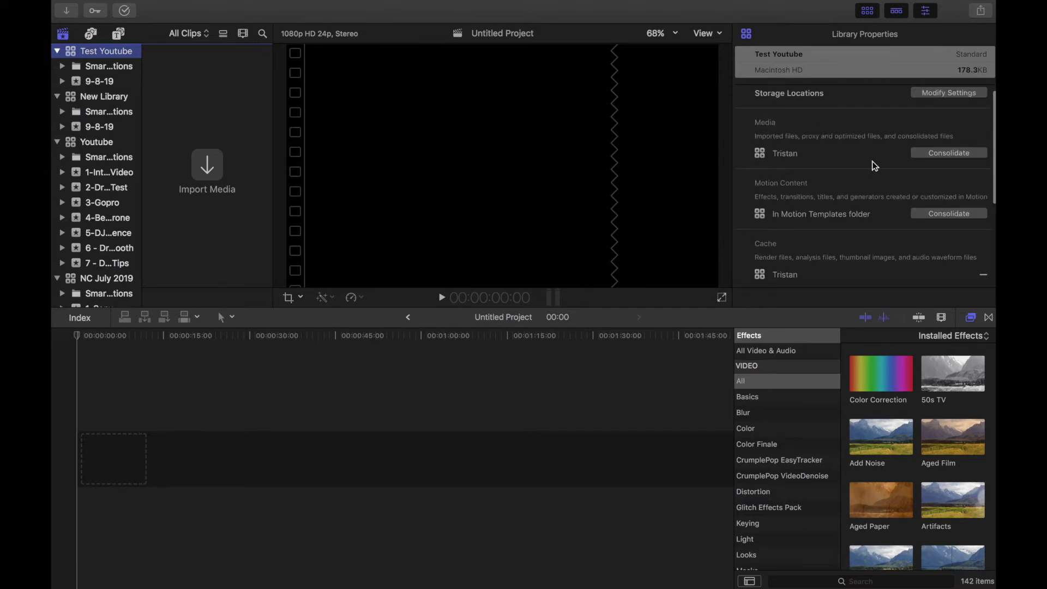
scroll(873, 163, down, 2)
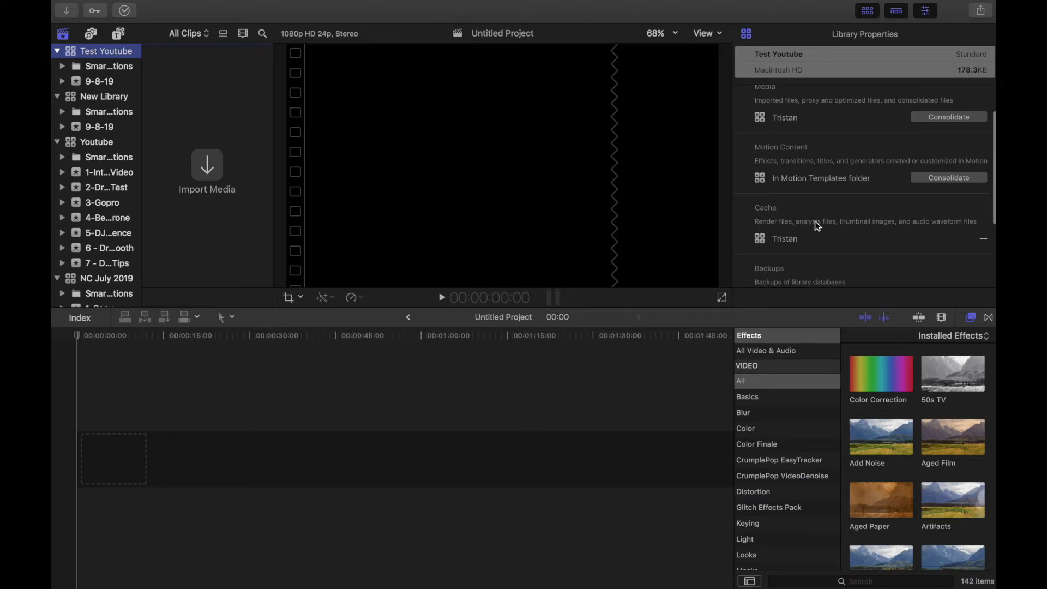
scroll(815, 221, down, 4)
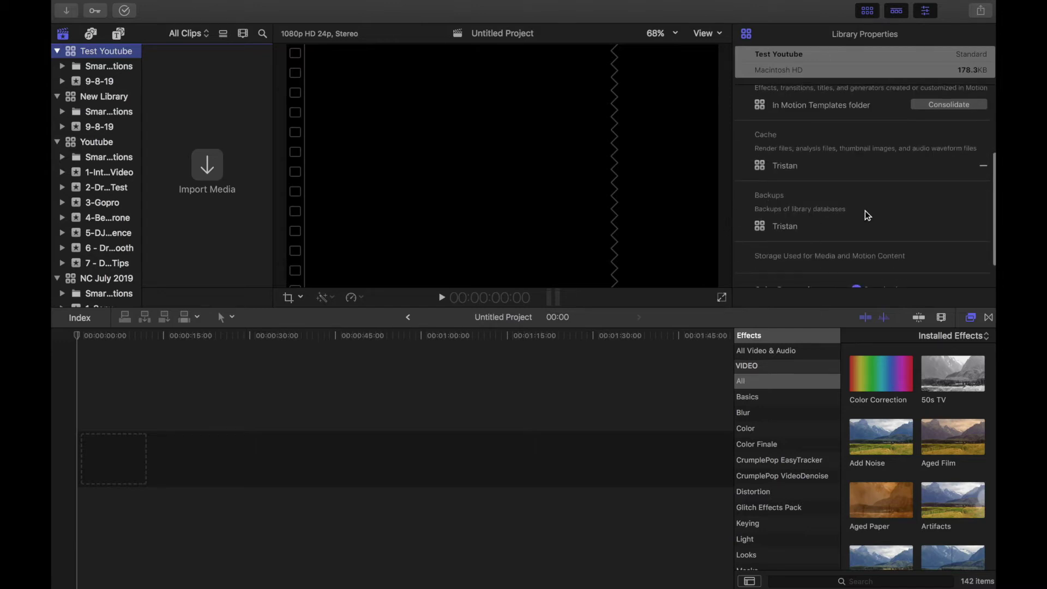
scroll(864, 212, up, 3)
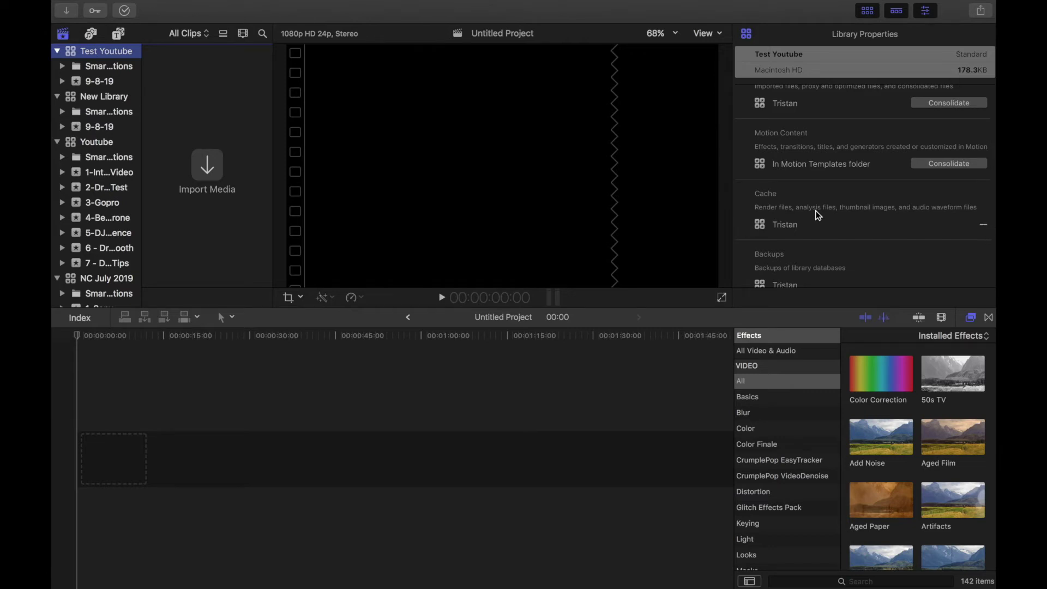
scroll(819, 215, up, 3)
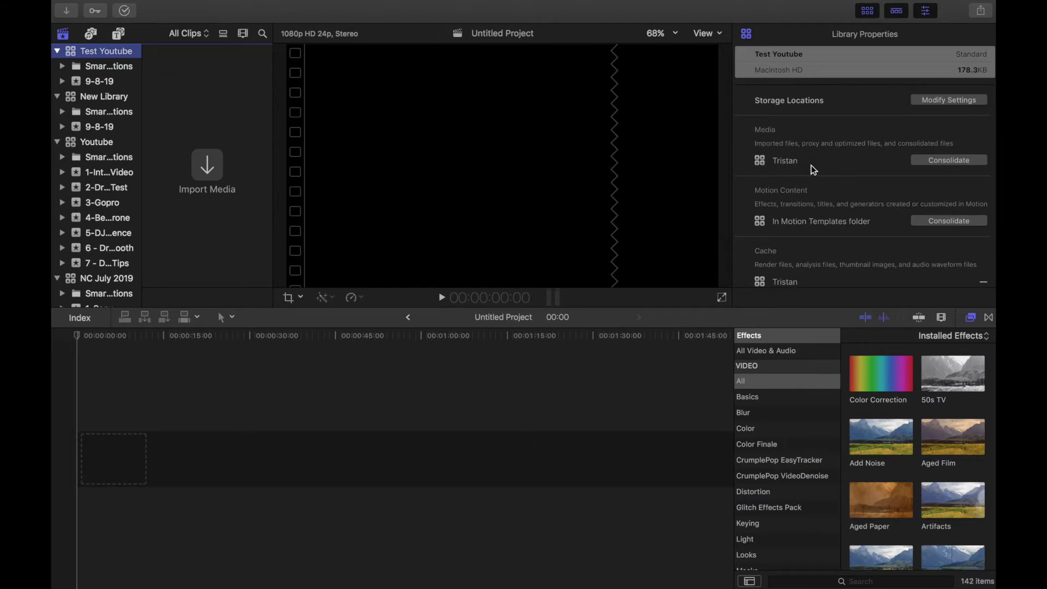
scroll(810, 167, down, 2)
scroll(816, 180, up, 2)
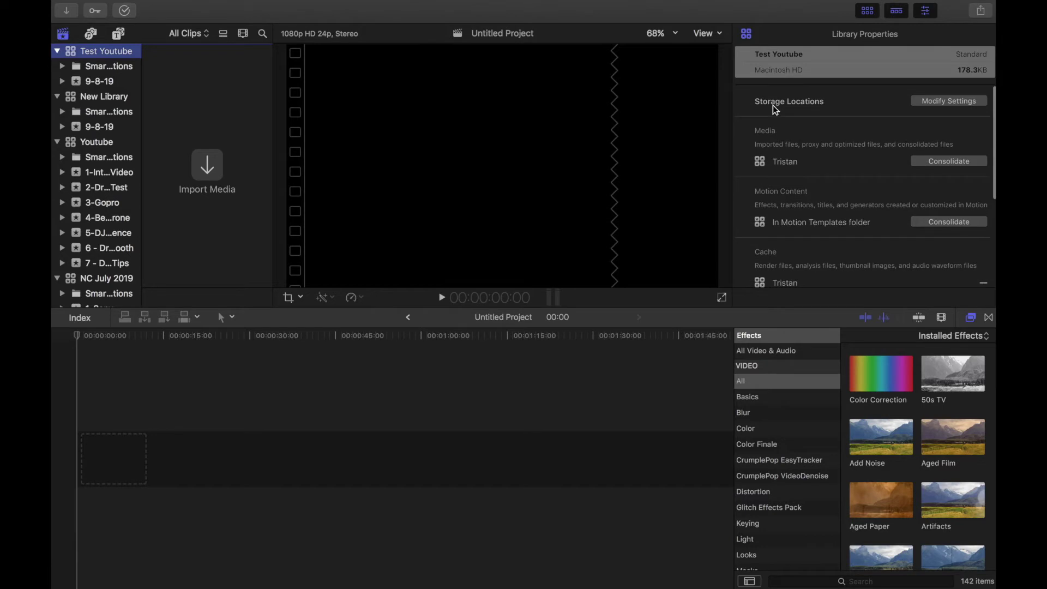
click(952, 103)
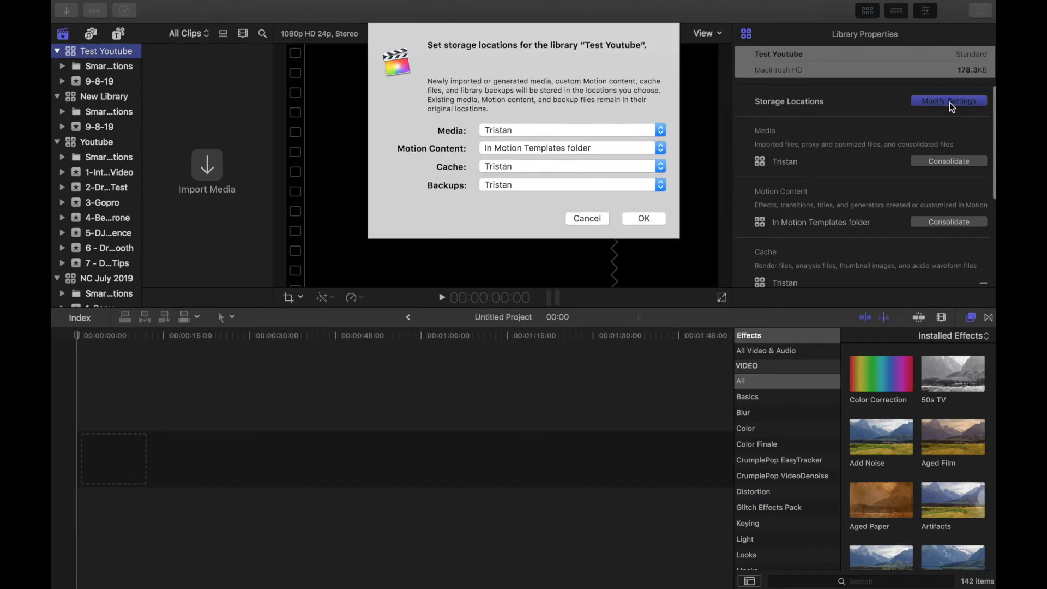
click(603, 130)
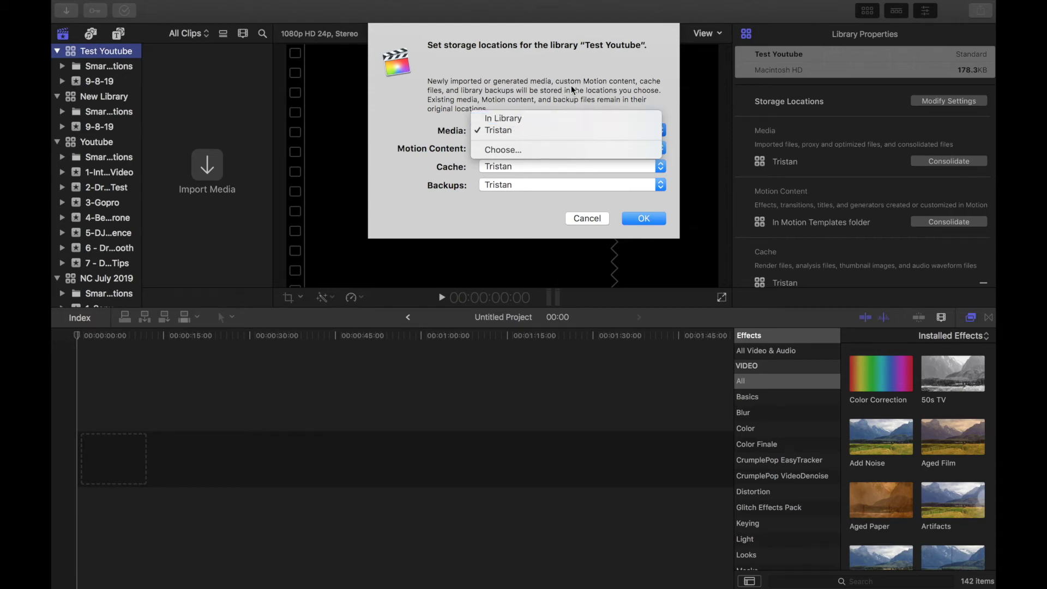
click(532, 128)
click(529, 129)
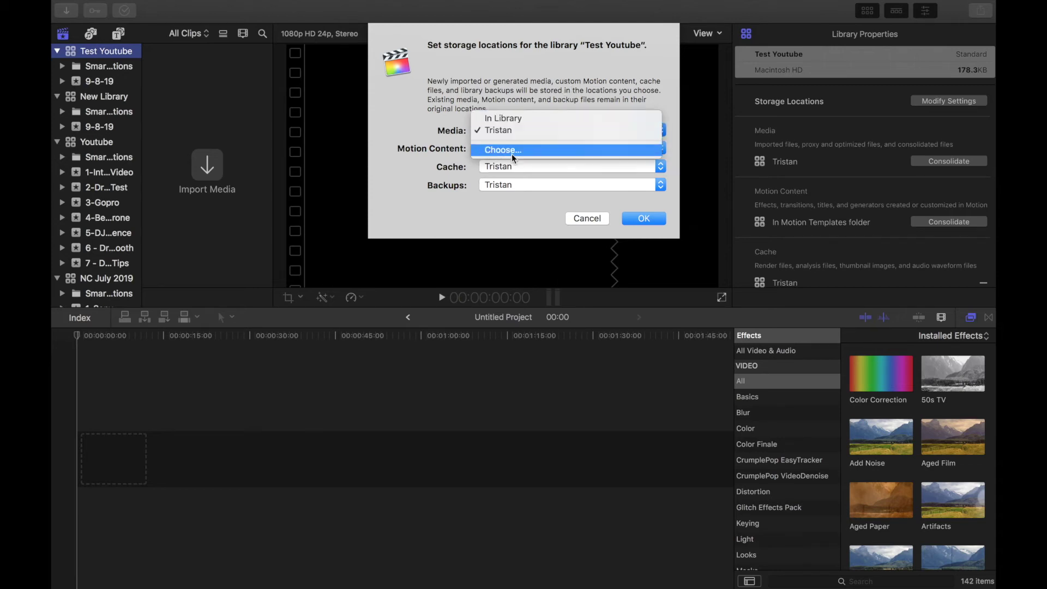
click(565, 90)
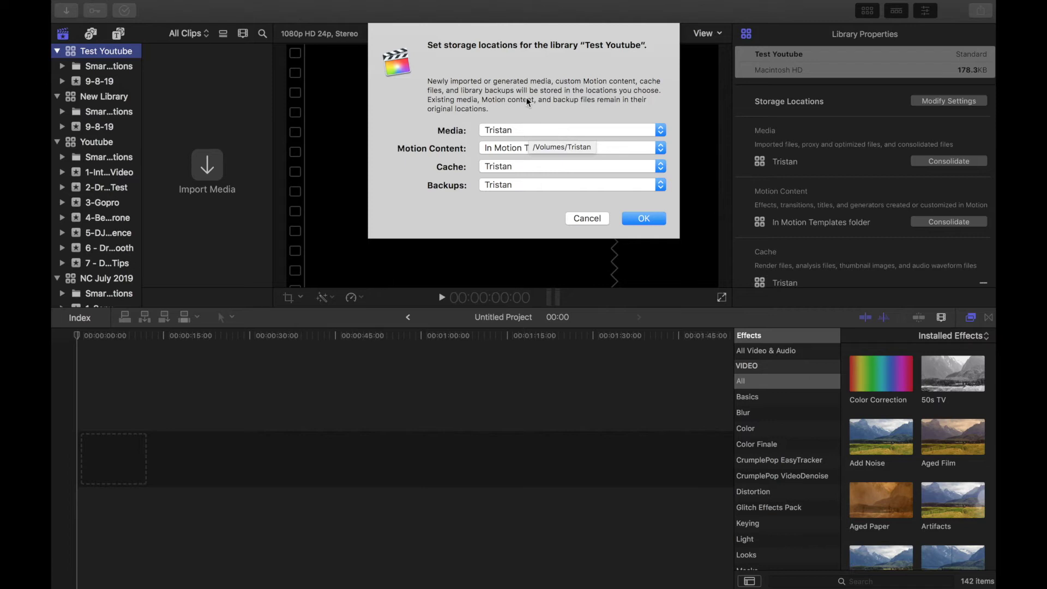
click(516, 164)
click(450, 170)
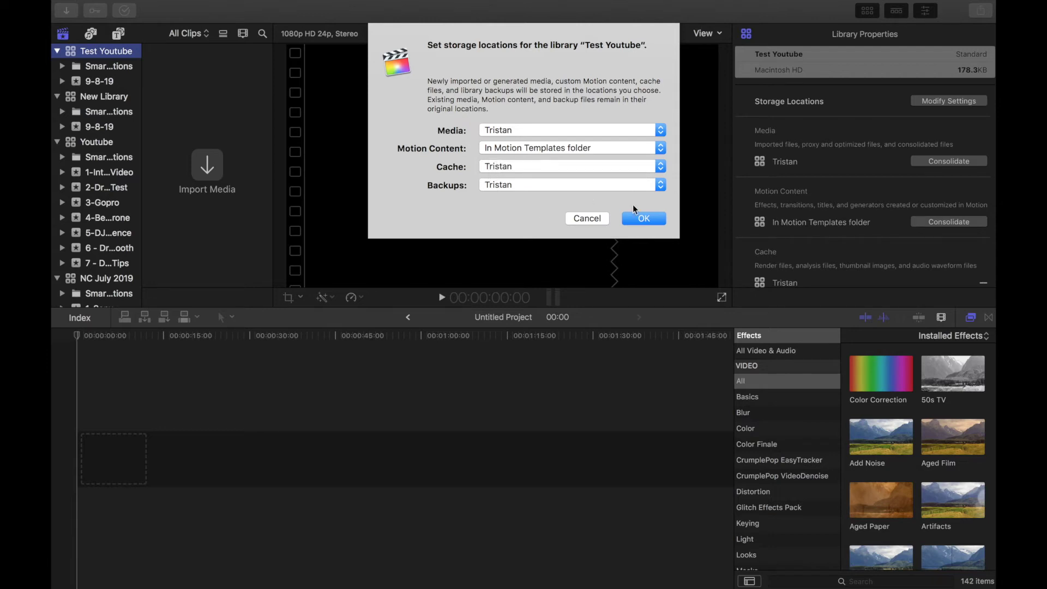
click(642, 218)
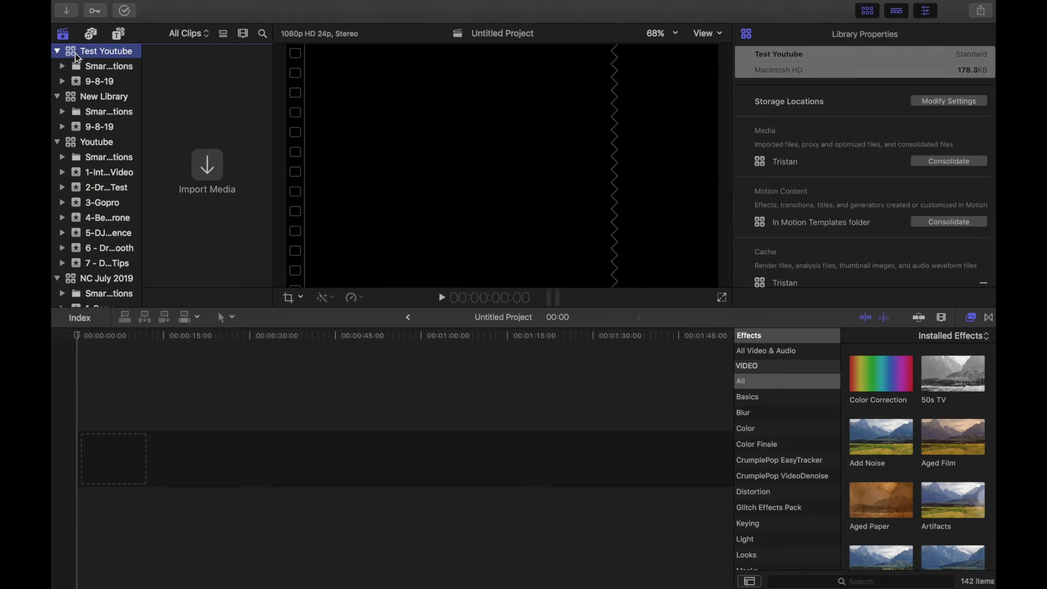
- Rename the 9-8-19 event in Test Youtube to 'Sony'
click(95, 83)
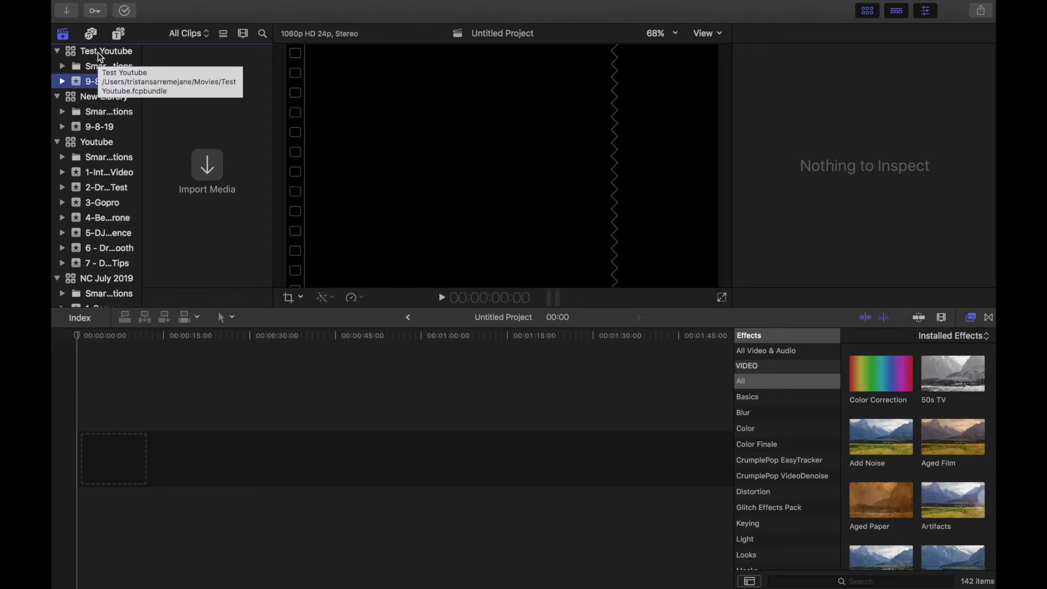
click(95, 82)
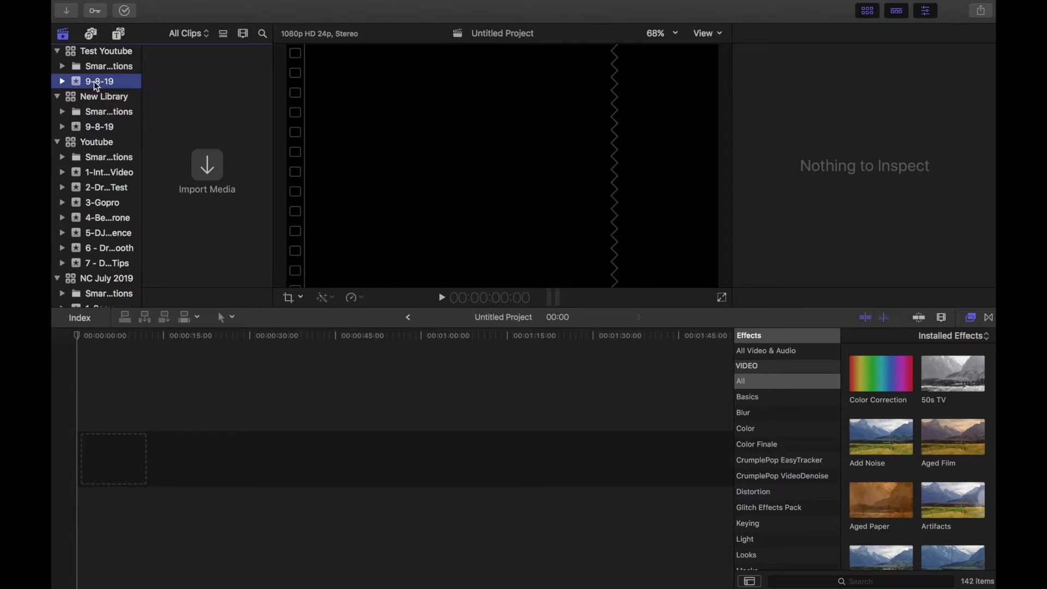
text(Sony)
key(Return)
- Add a new event named 'Drone' without creating a project
click(155, 5)
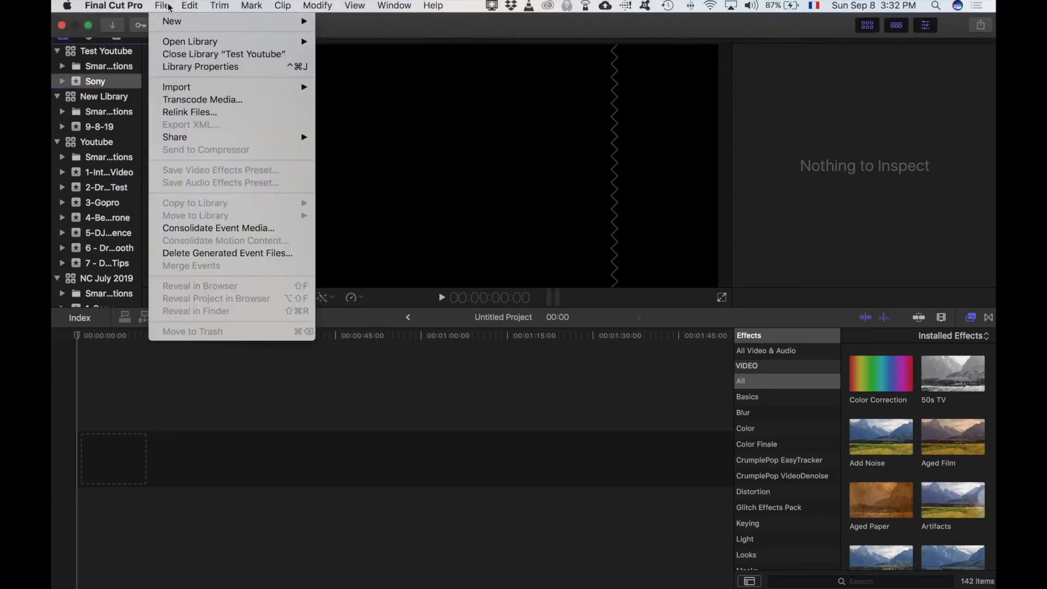
mouse_move(254, 22)
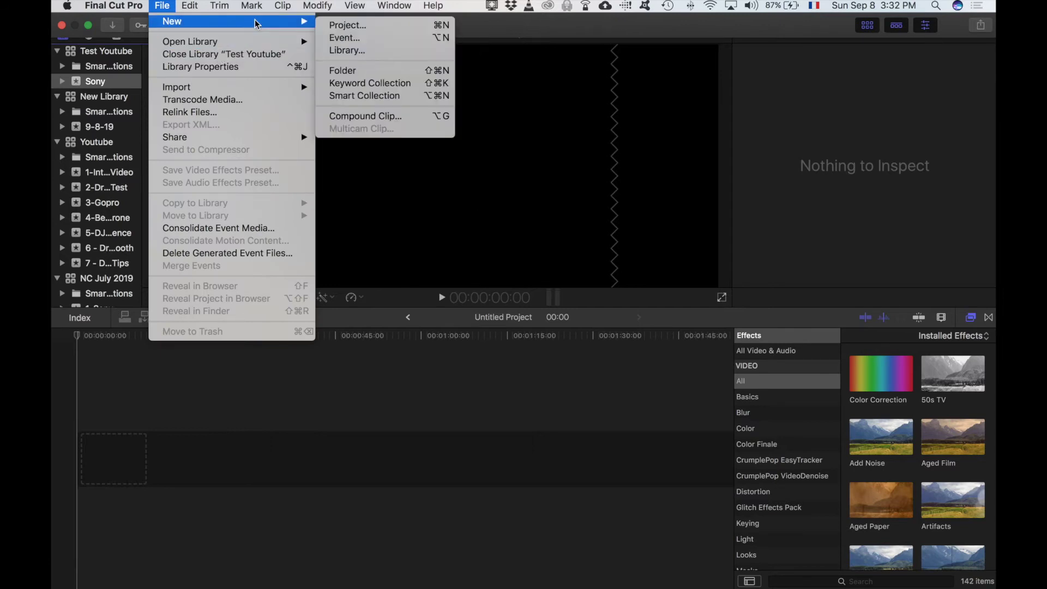
click(378, 38)
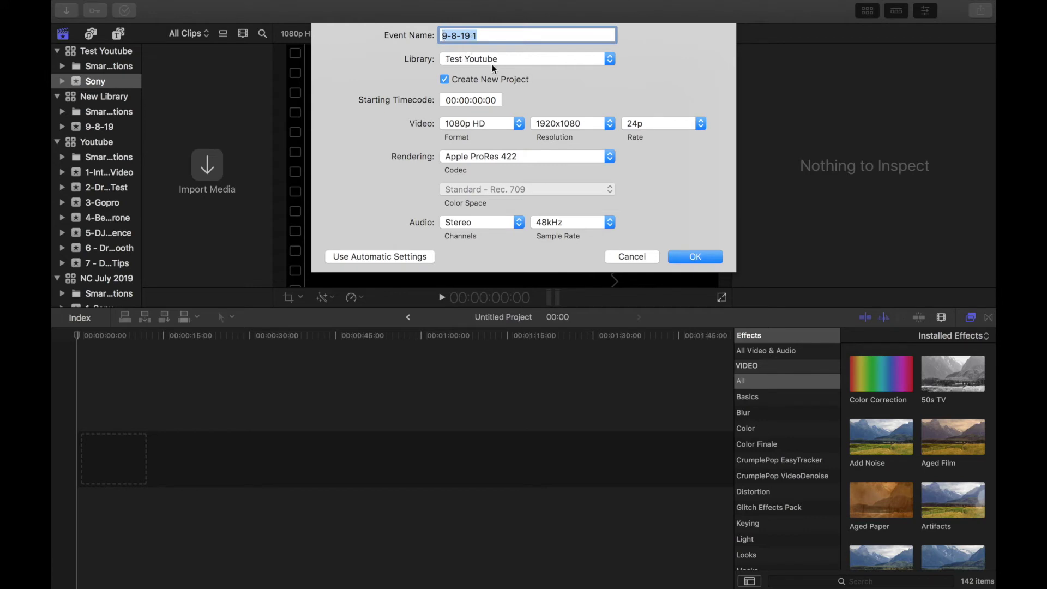
click(444, 80)
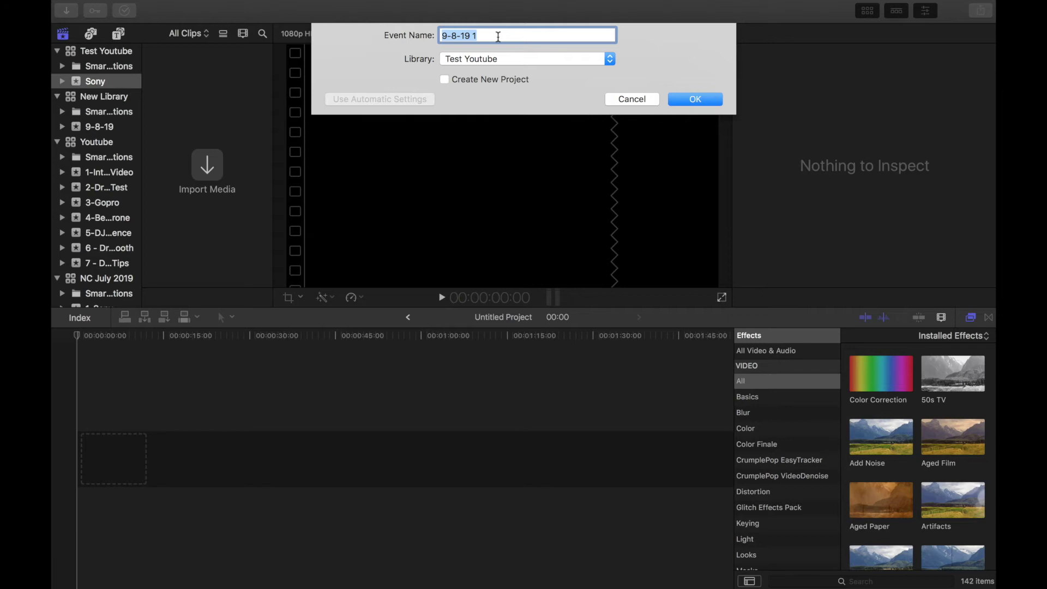
text(Drone)
key(Return)
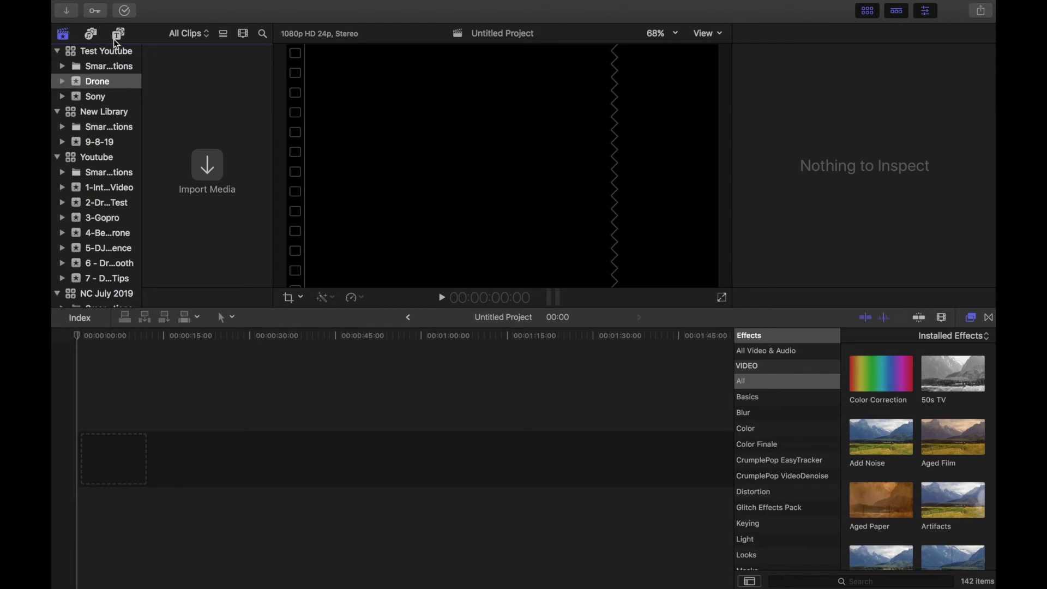
- Look through the recently opened libraries in the File menu
click(162, 6)
mouse_move(235, 46)
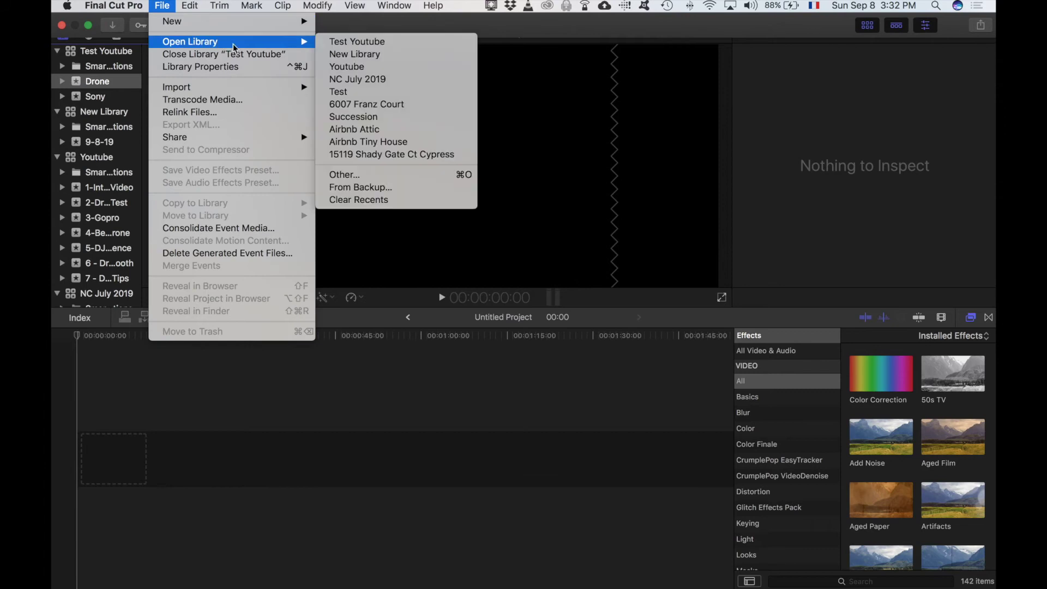
mouse_move(199, 24)
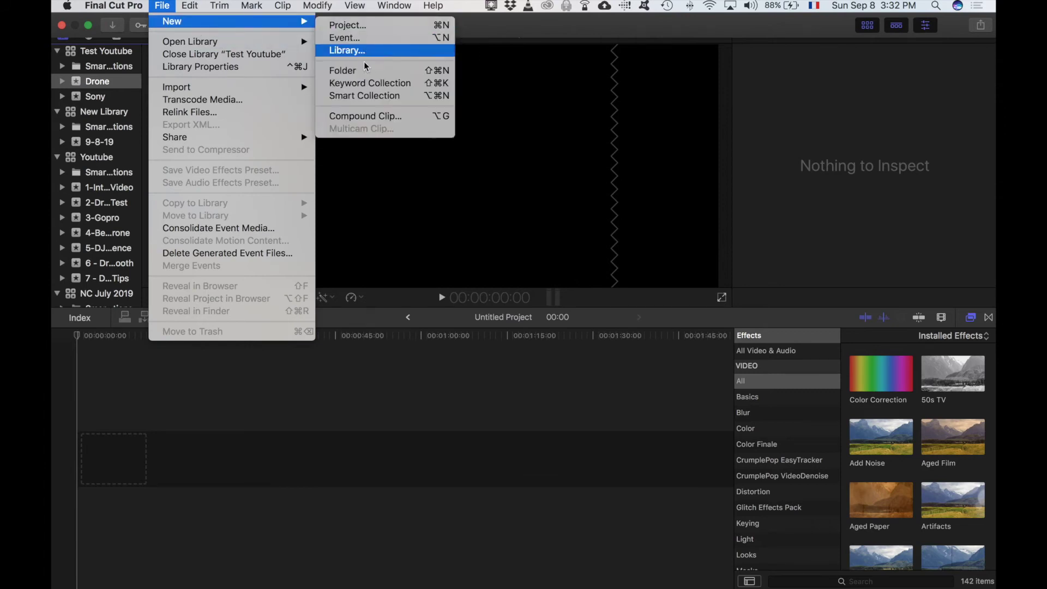
- Add a 'Main Project' event with a new 1080p HD project created alongside it
click(381, 38)
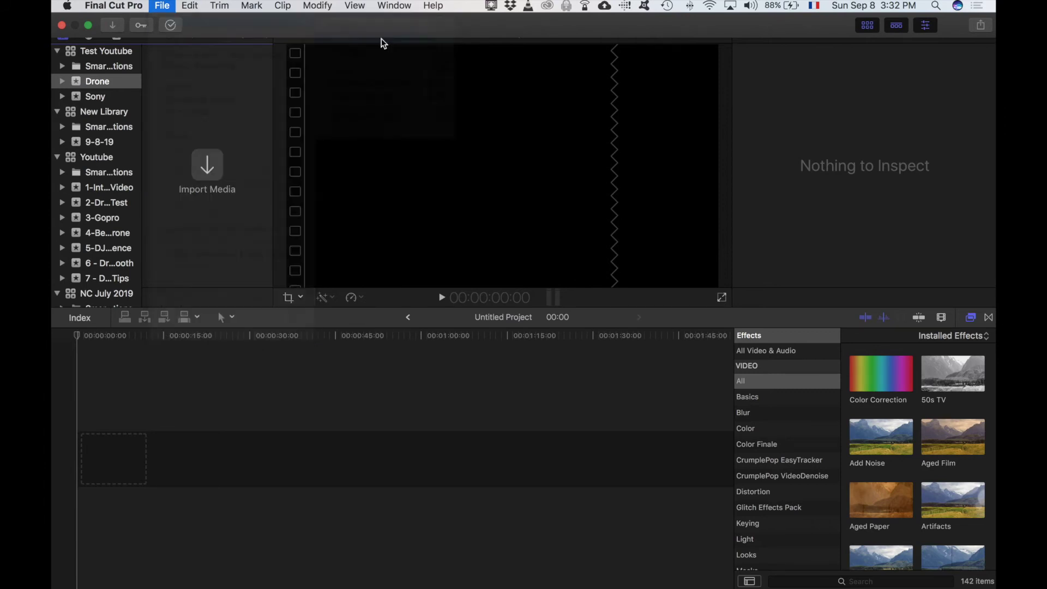
text(Main)
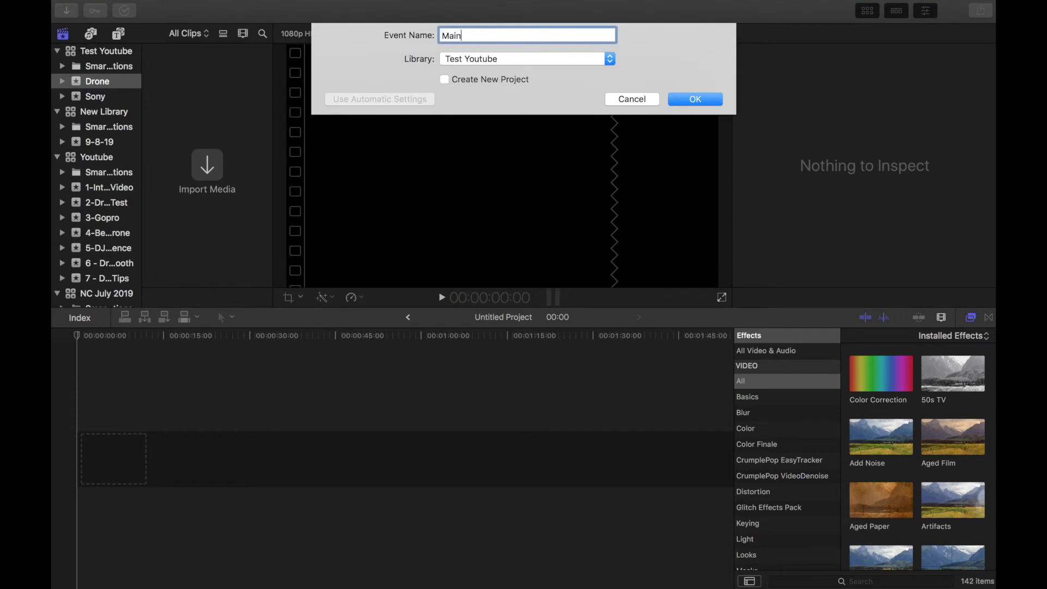
text( Project)
click(444, 80)
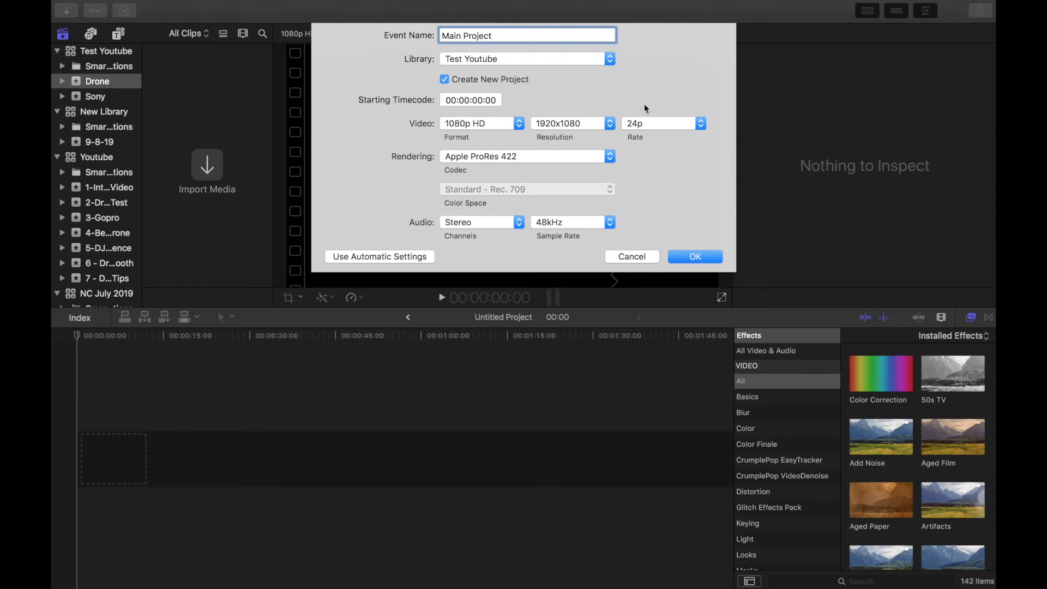
click(513, 121)
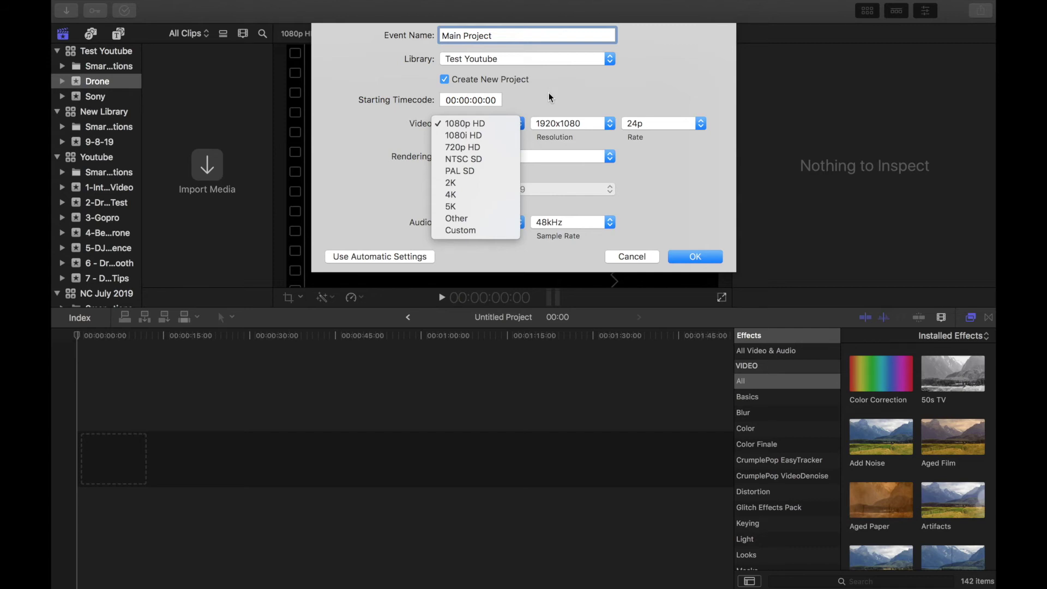
click(529, 103)
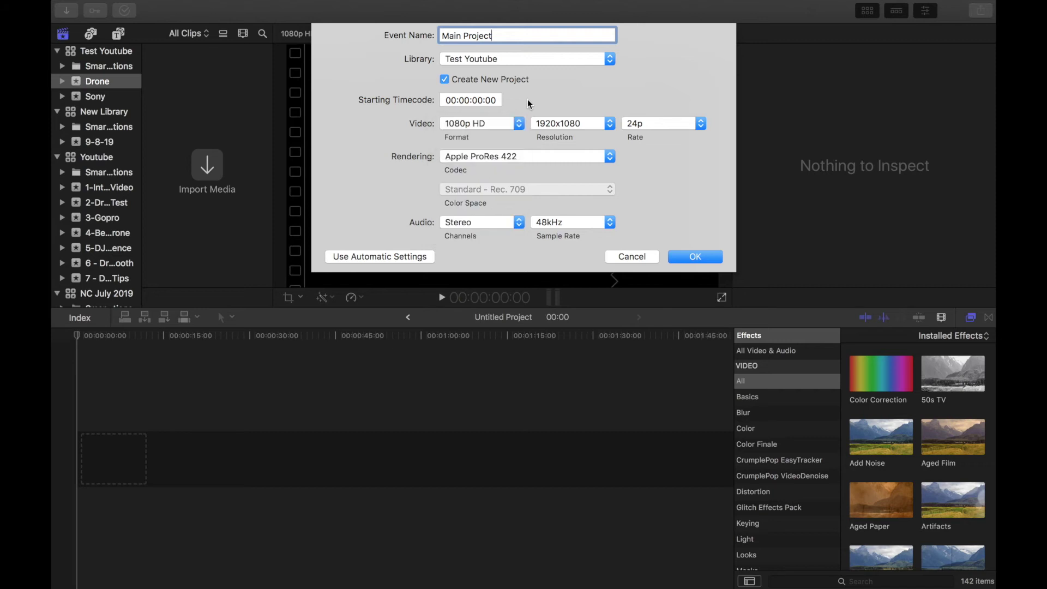
click(696, 257)
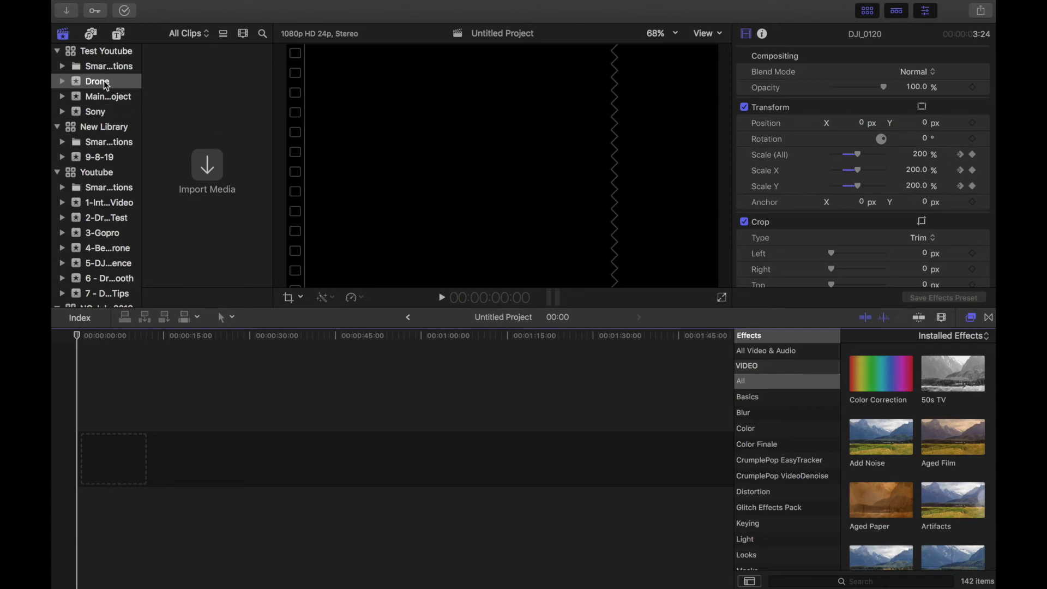
- Import DJI_0013 through DJI_0041 from Drone > Best into the Drone event, leaving files in place
click(203, 171)
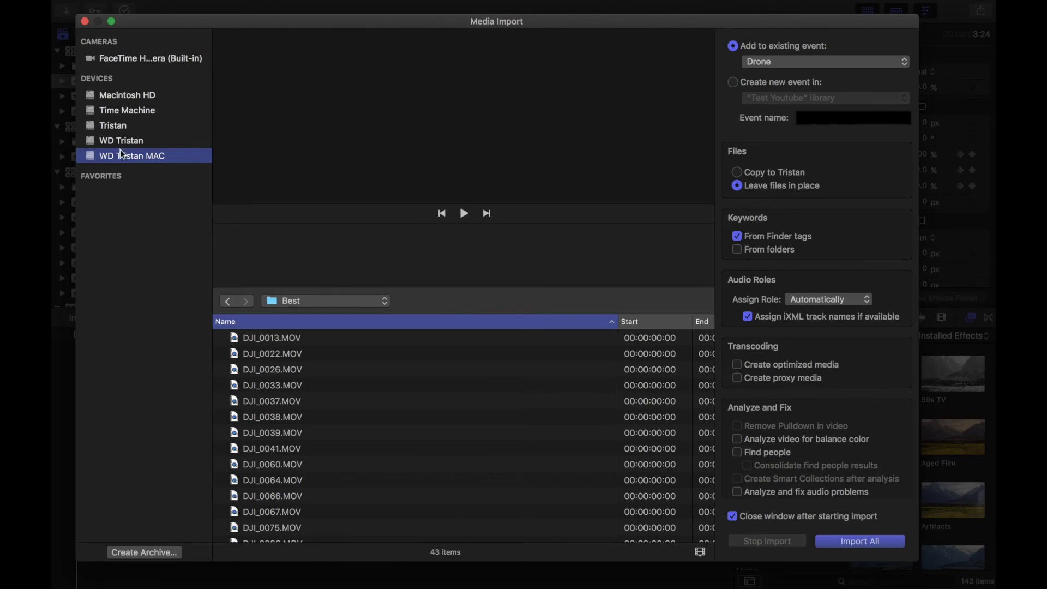
click(316, 303)
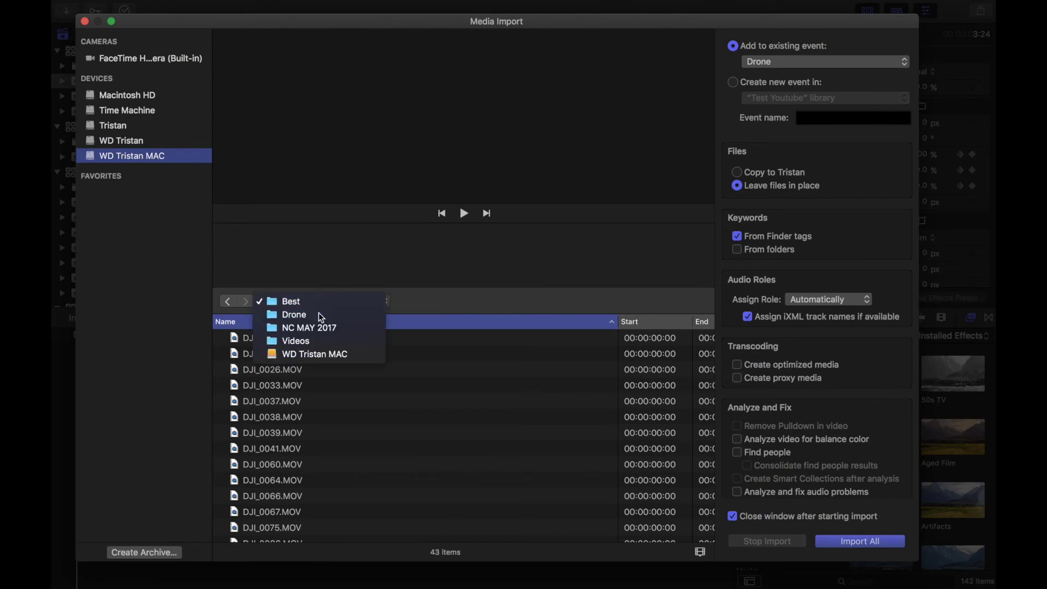
click(319, 312)
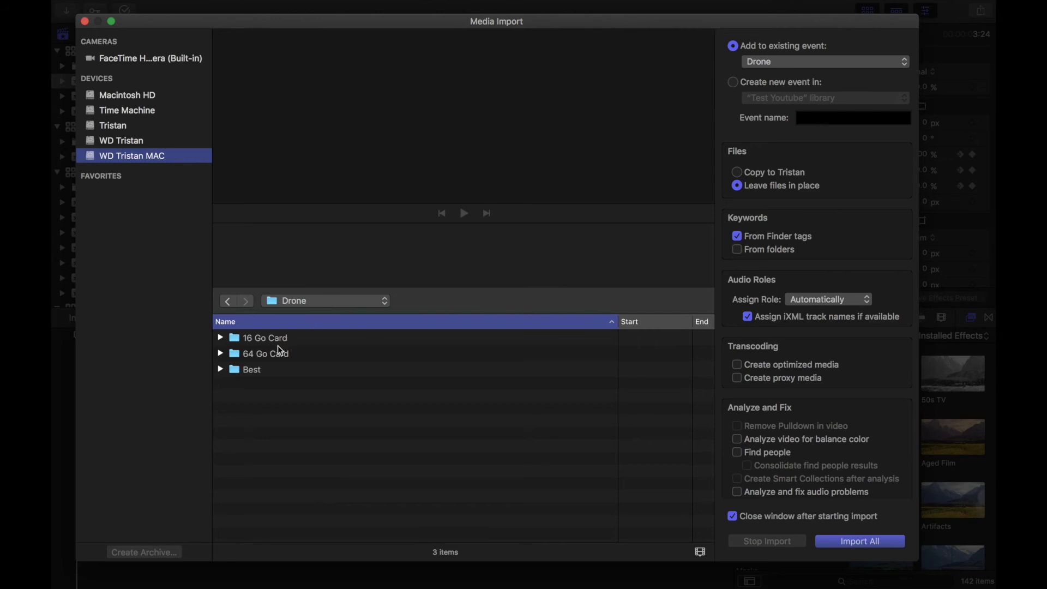
double_click(253, 370)
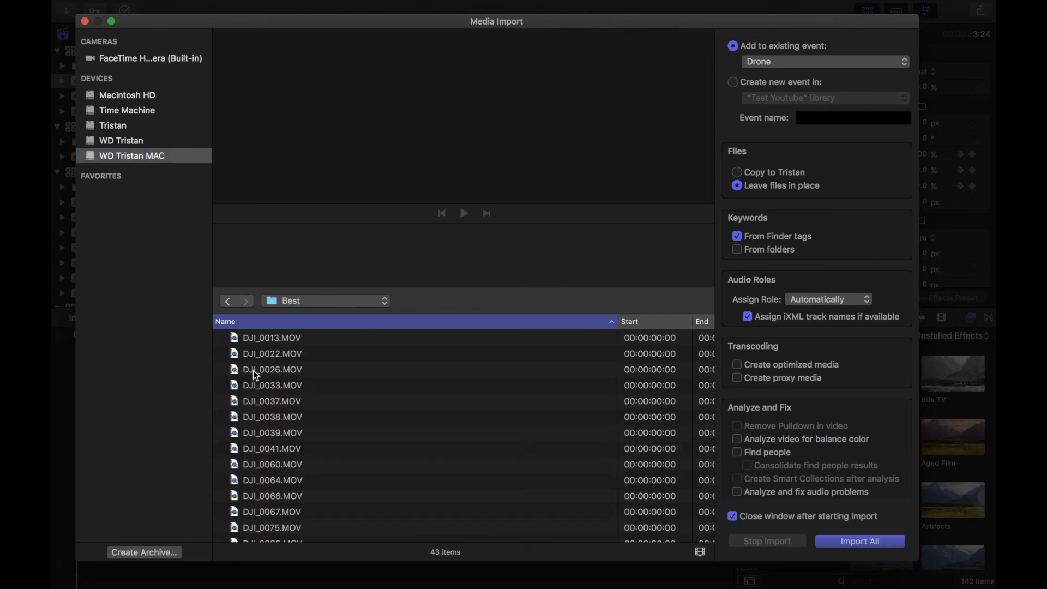
click(281, 345)
shift+click(284, 446)
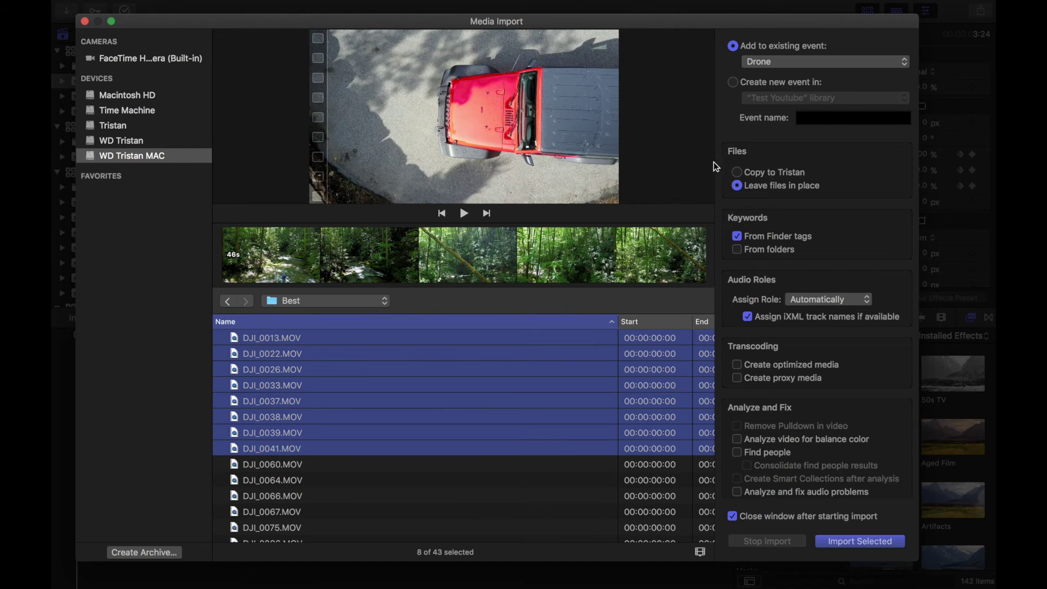
click(738, 186)
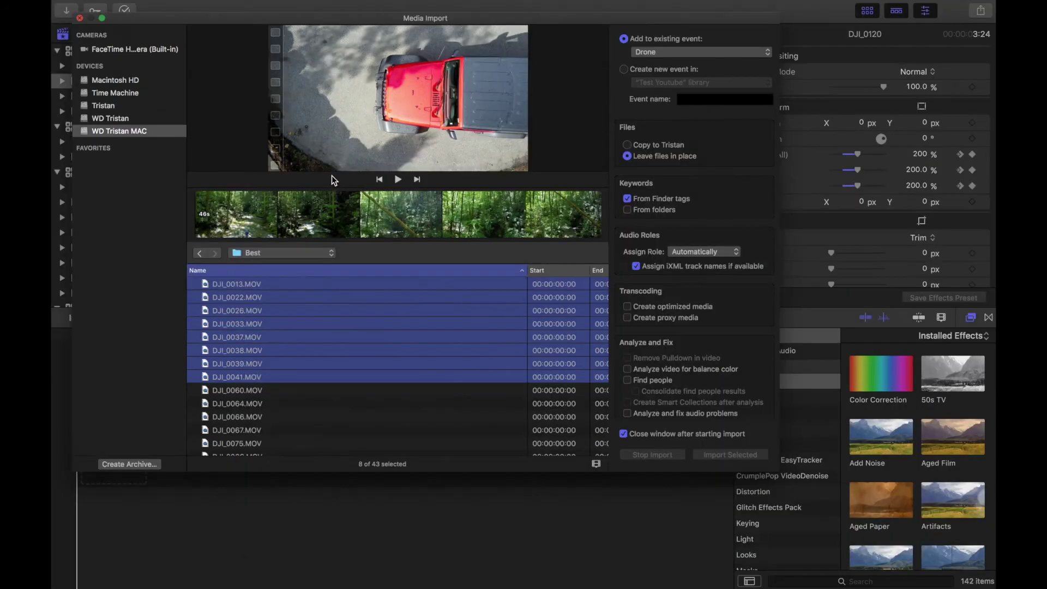
key(Return)
- Import C0870.MP4 and C0871.MP4 into the Sony event, then view the Drone and Main Project events
scroll(211, 106, down, 5)
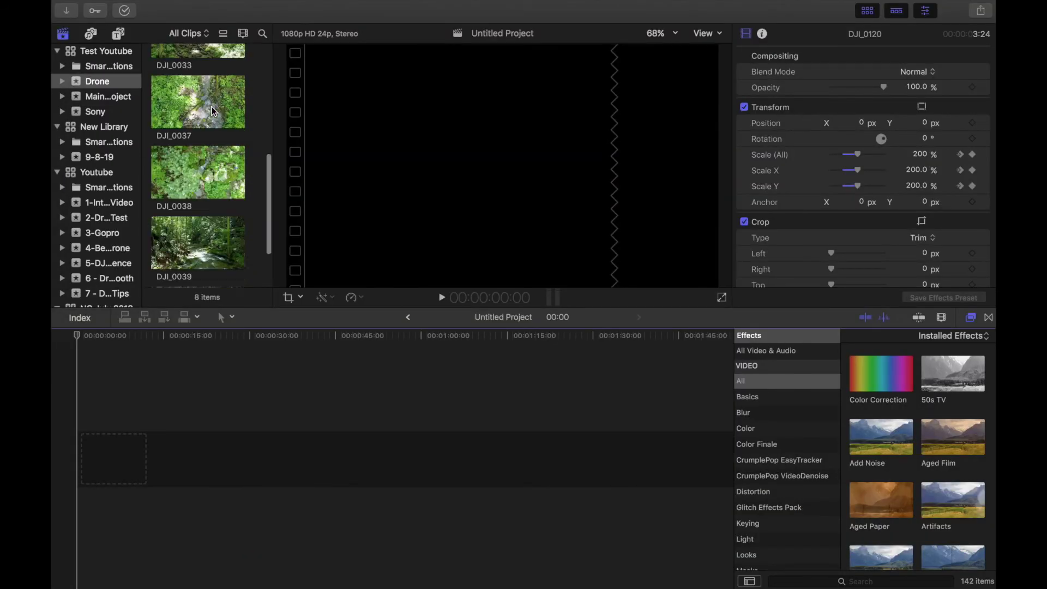
click(105, 114)
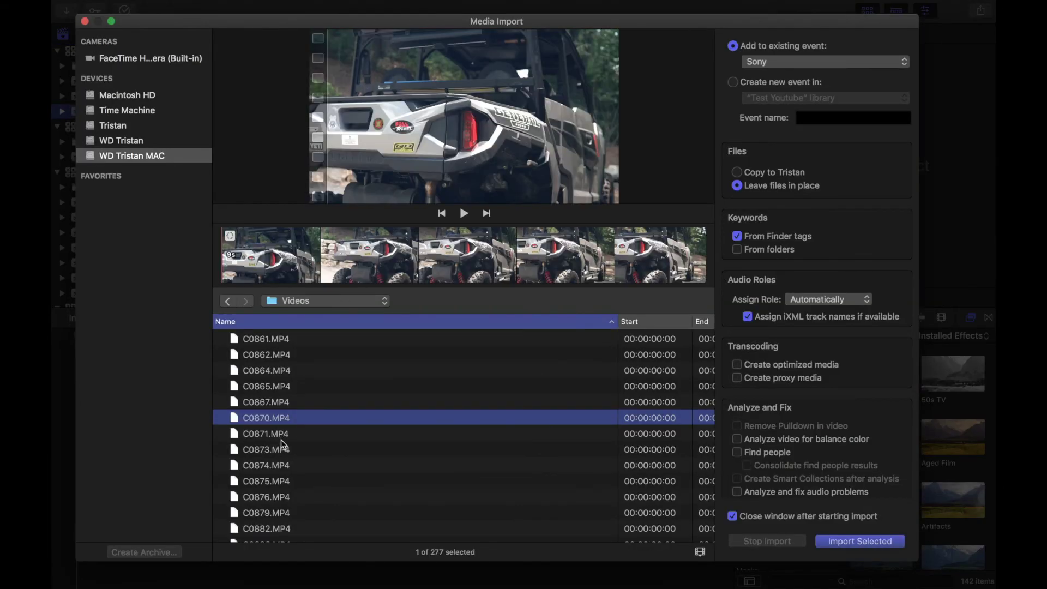
shift+click(281, 437)
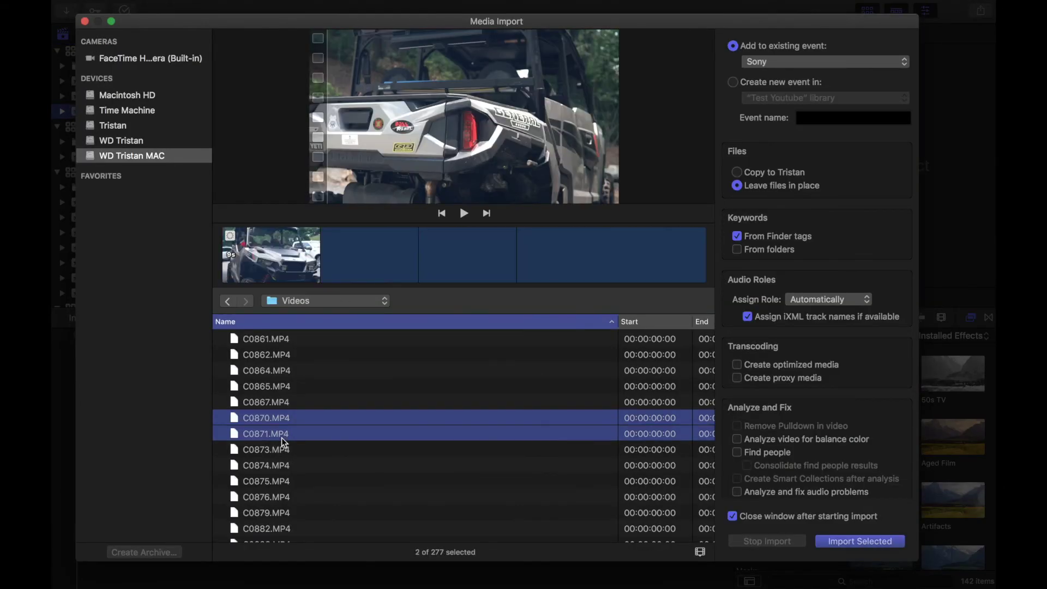
click(836, 544)
click(103, 86)
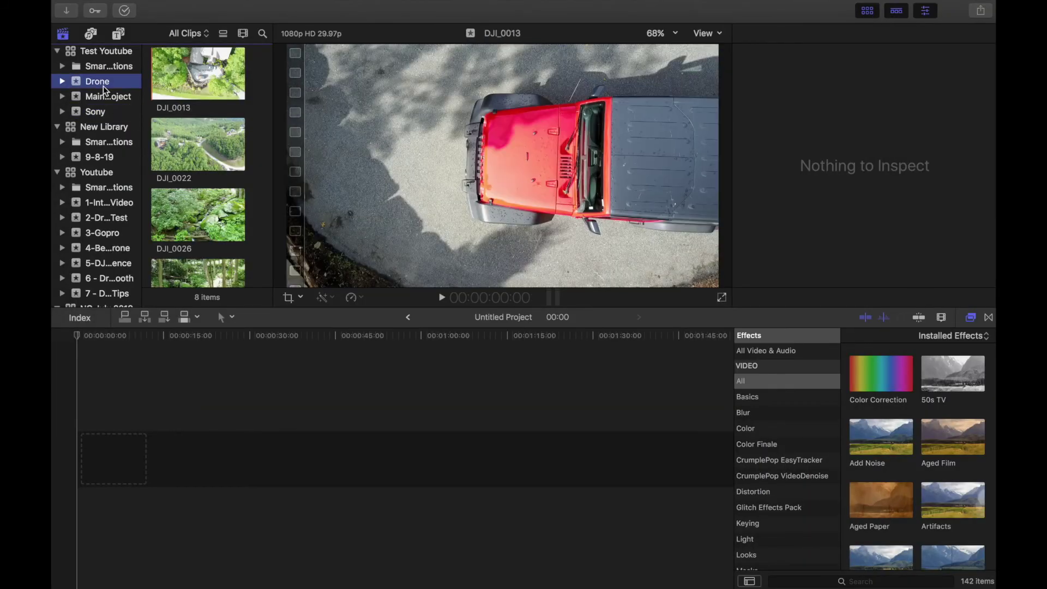
click(106, 96)
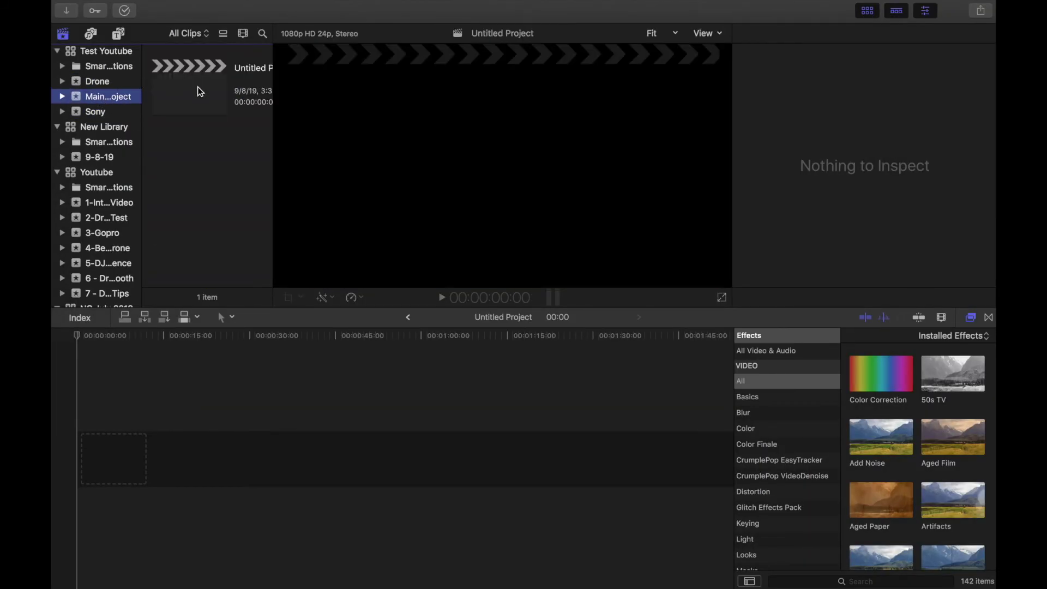
- Review the empty Untitled Project, the Sony clips, and the Drone clips, previewing DJI_0013
click(200, 91)
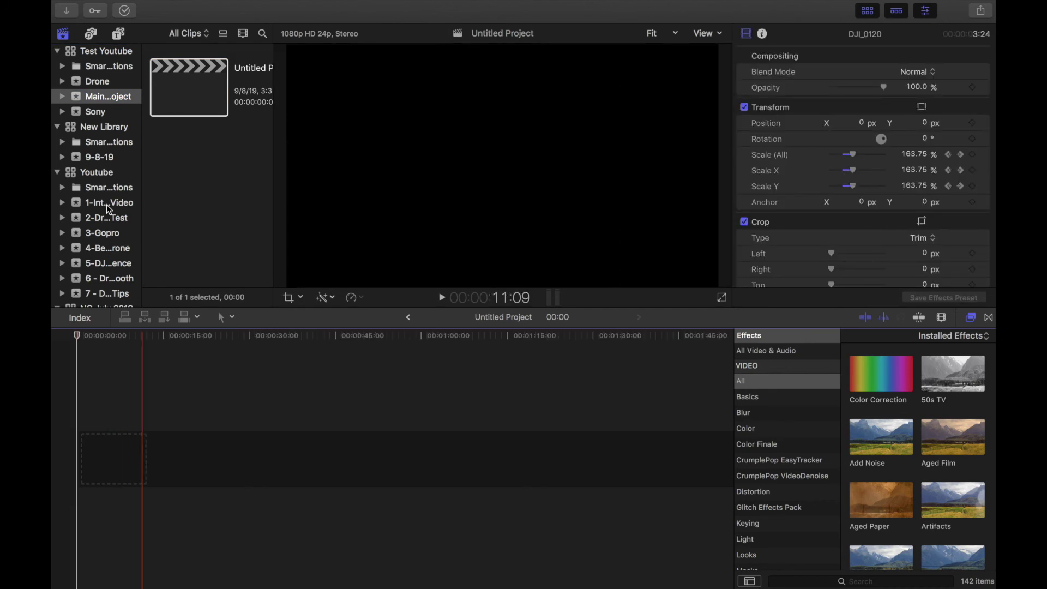
drag(234, 444, 127, 439)
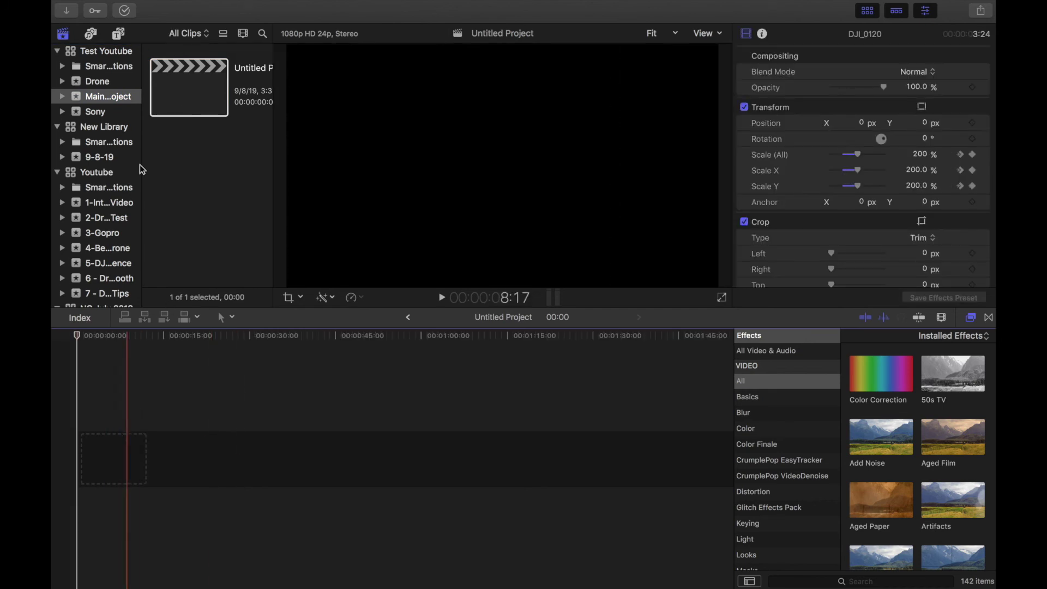
click(93, 112)
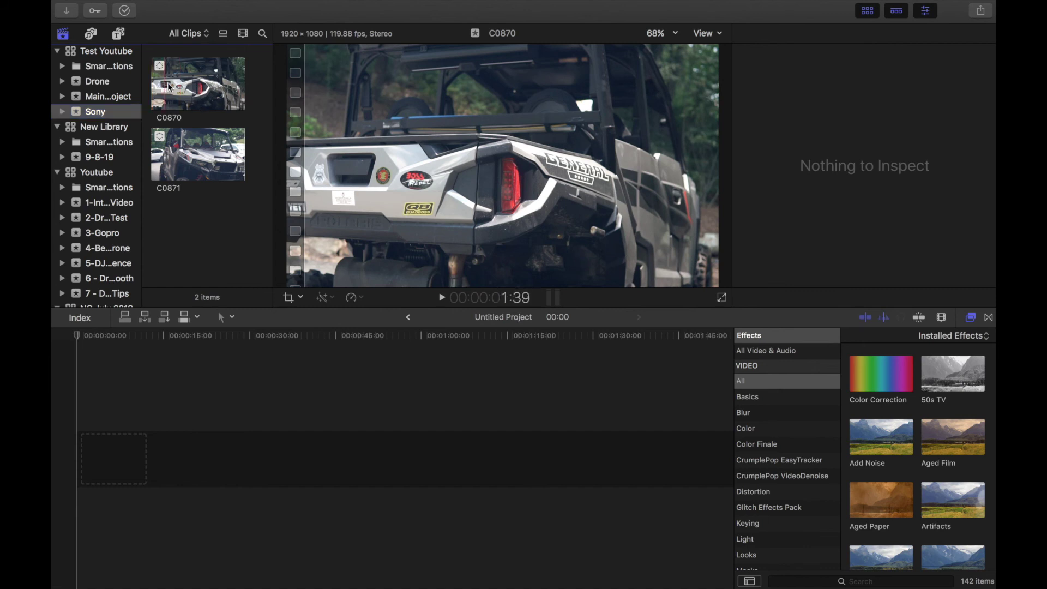
click(115, 447)
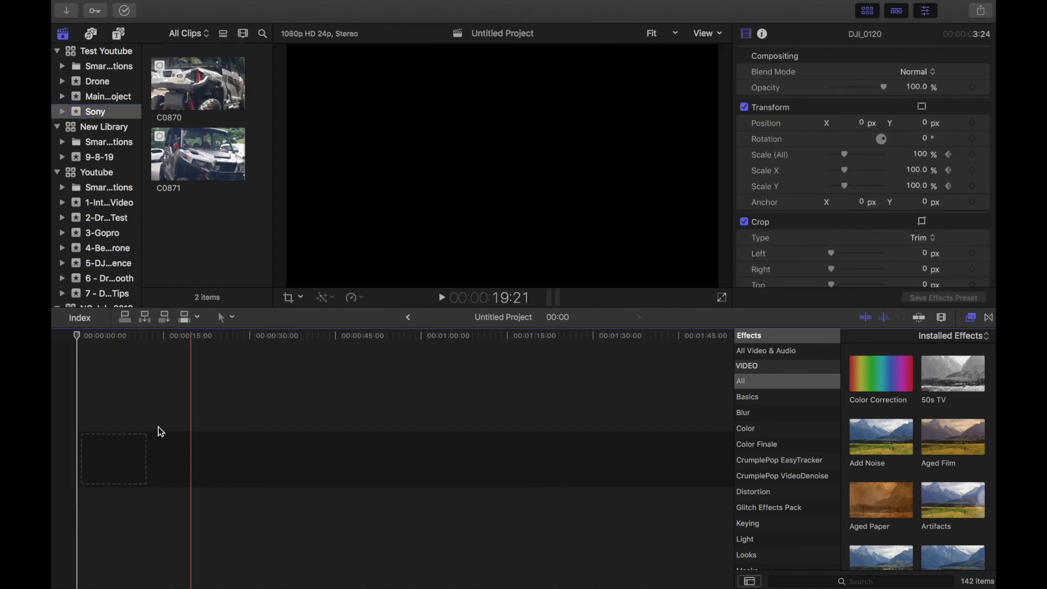
click(106, 83)
scroll(222, 125, up, 2)
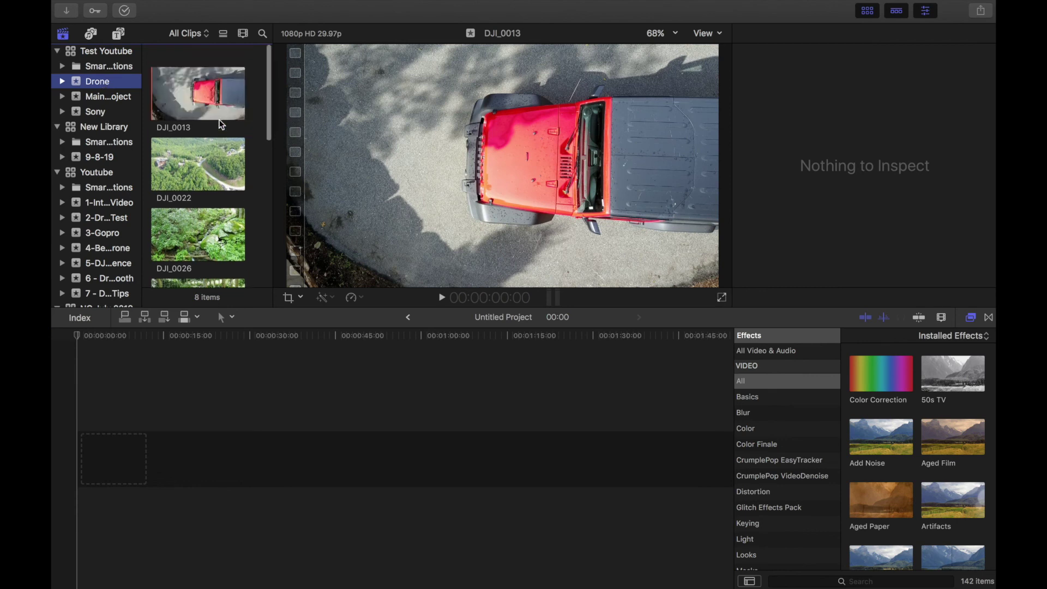
scroll(222, 124, down, 5)
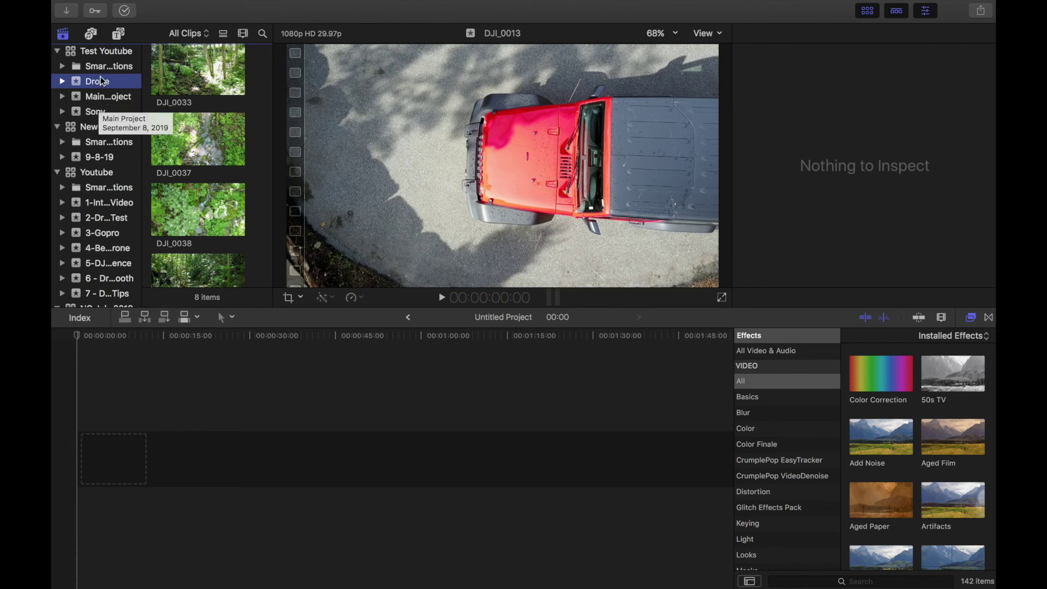
click(152, 72)
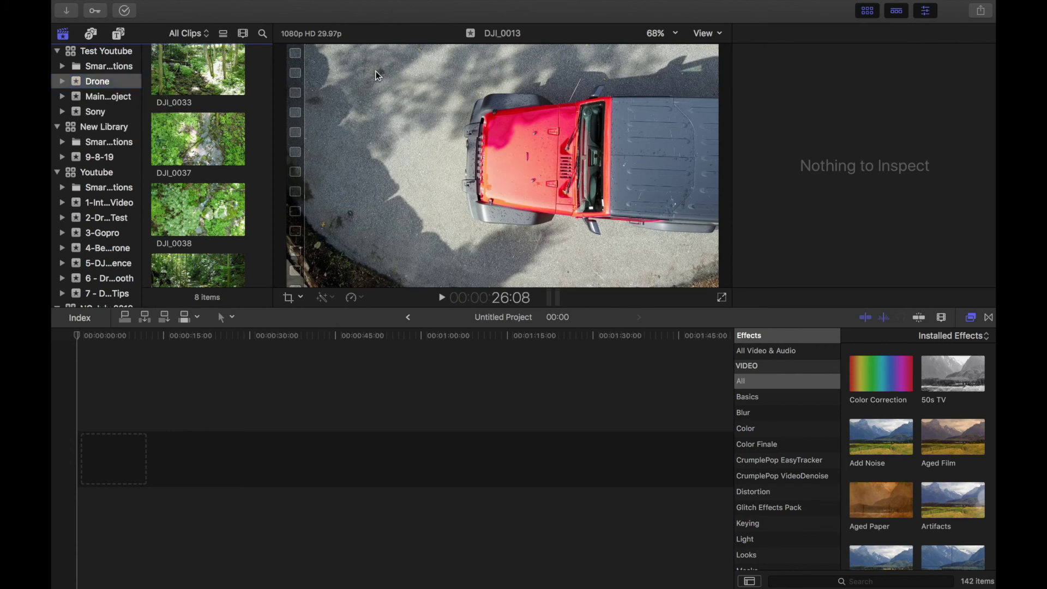
scroll(227, 107, up, 5)
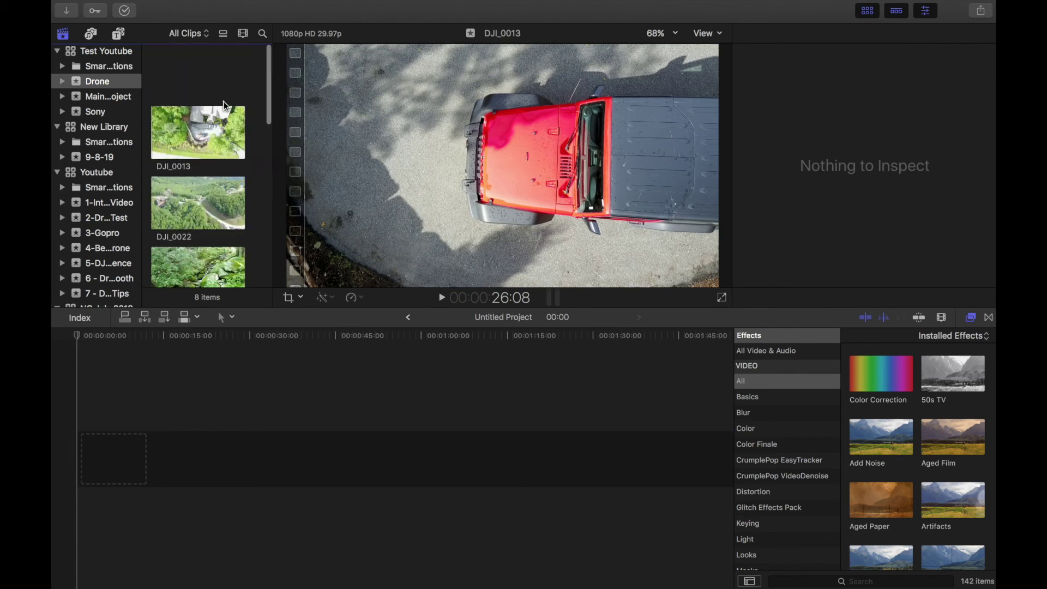
- Select the Test Youtube library to see its properties and 11 items, then reopen Untitled Project
click(111, 52)
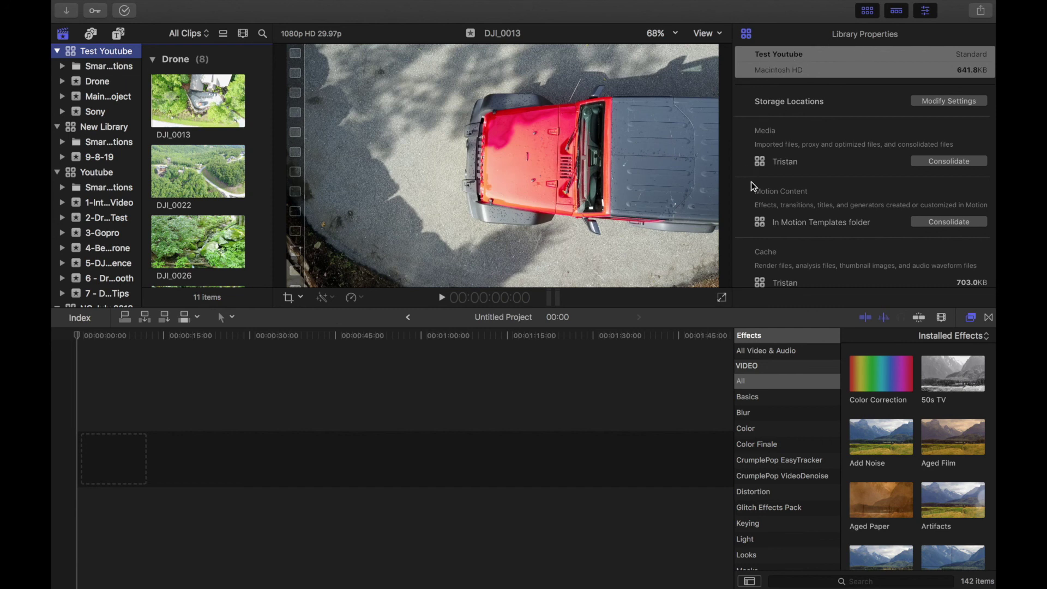
click(154, 393)
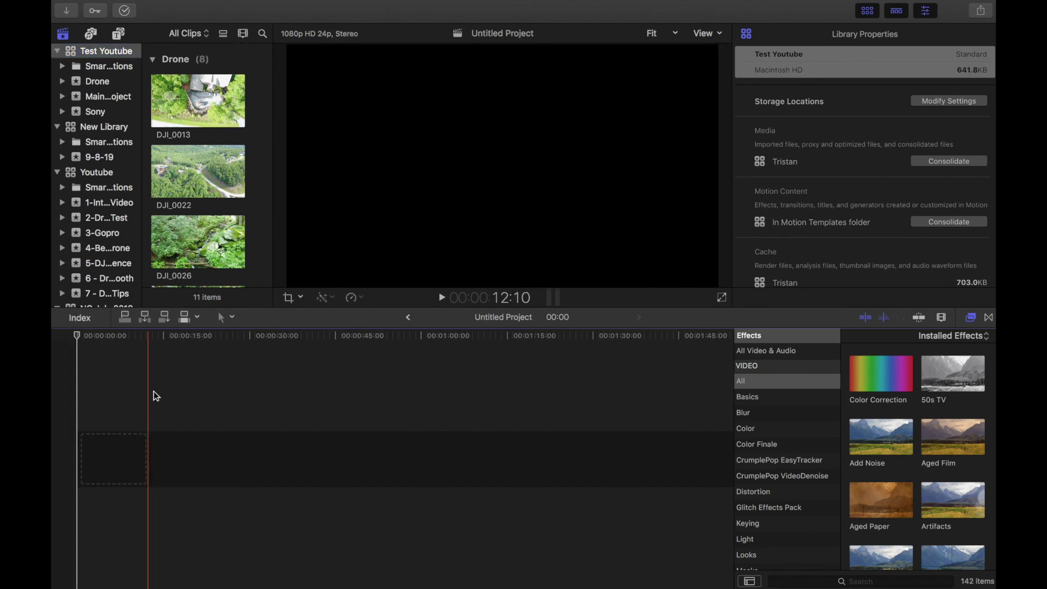